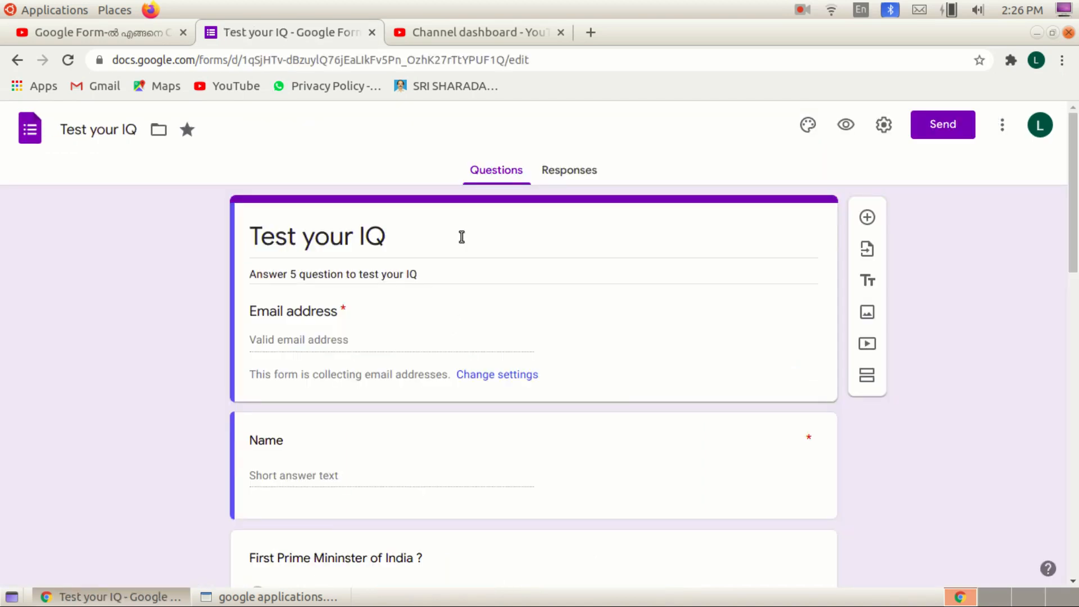
- Review the form's title, description and email address field
scroll(453, 265, down, 3)
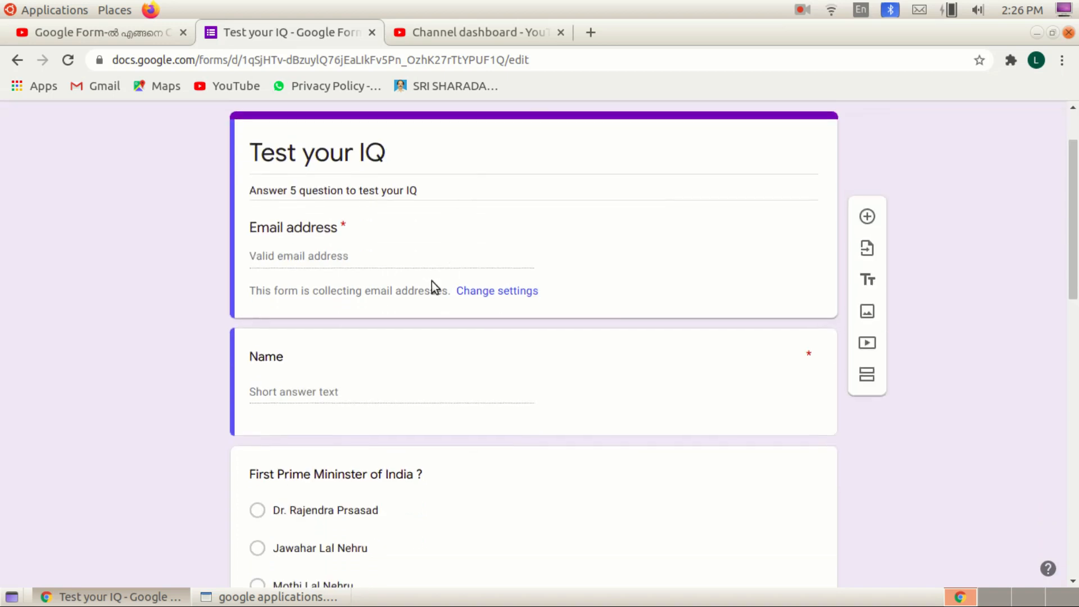
triple_click(422, 160)
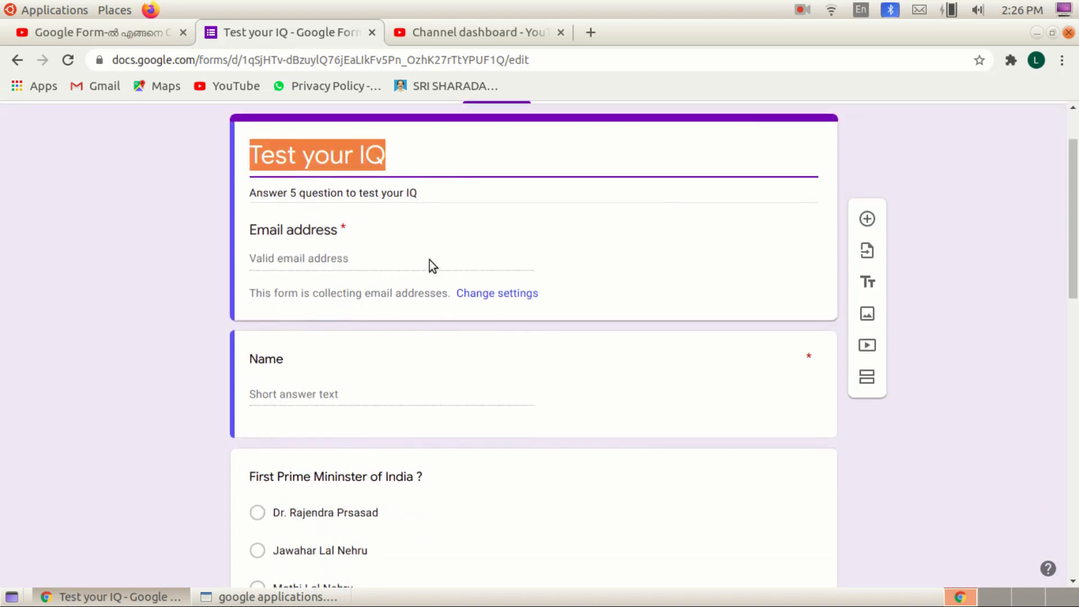
scroll(428, 263, up, 3)
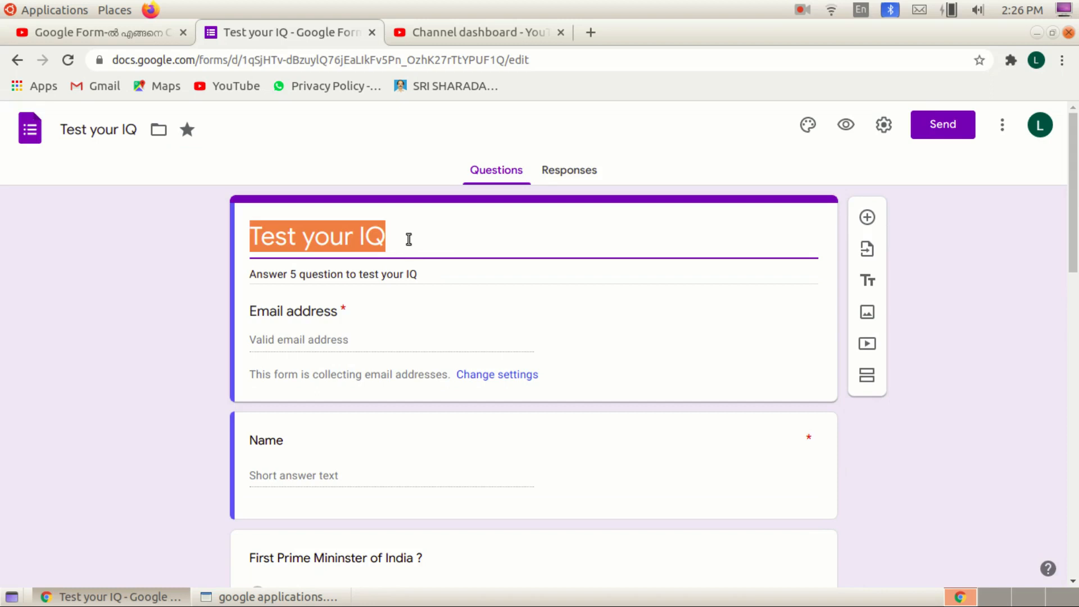
triple_click(378, 282)
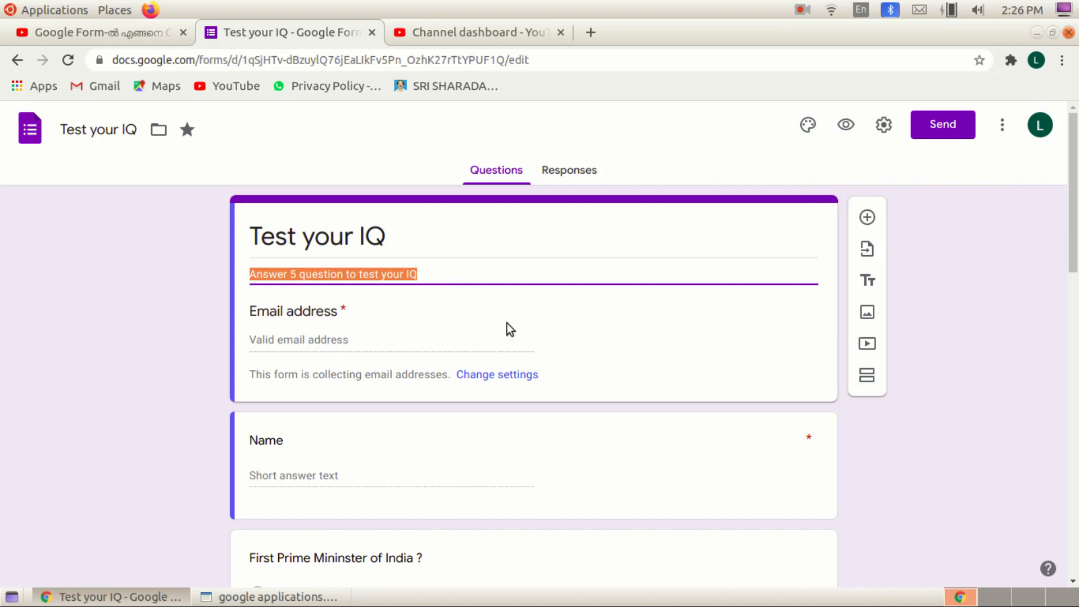
scroll(339, 260, down, 3)
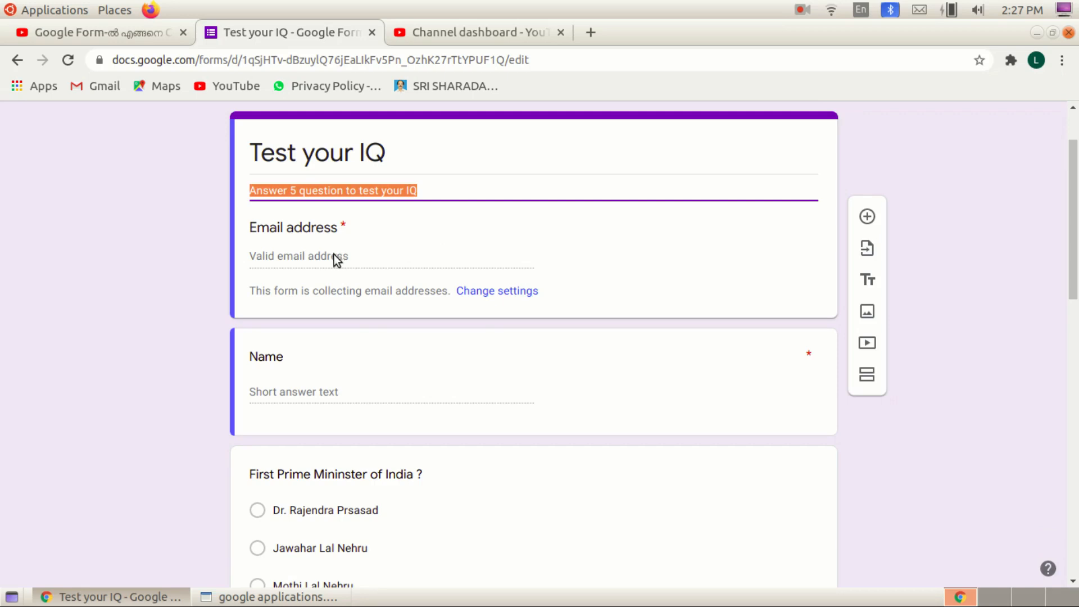
scroll(357, 258, up, 3)
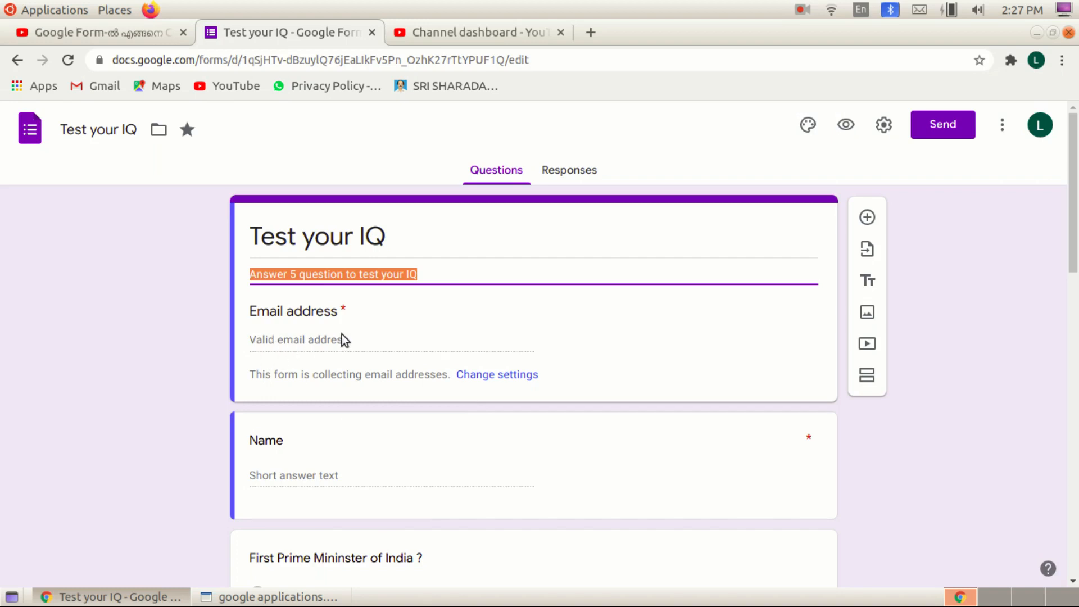
- Turn off the collection of email addresses in the form settings and save
click(483, 374)
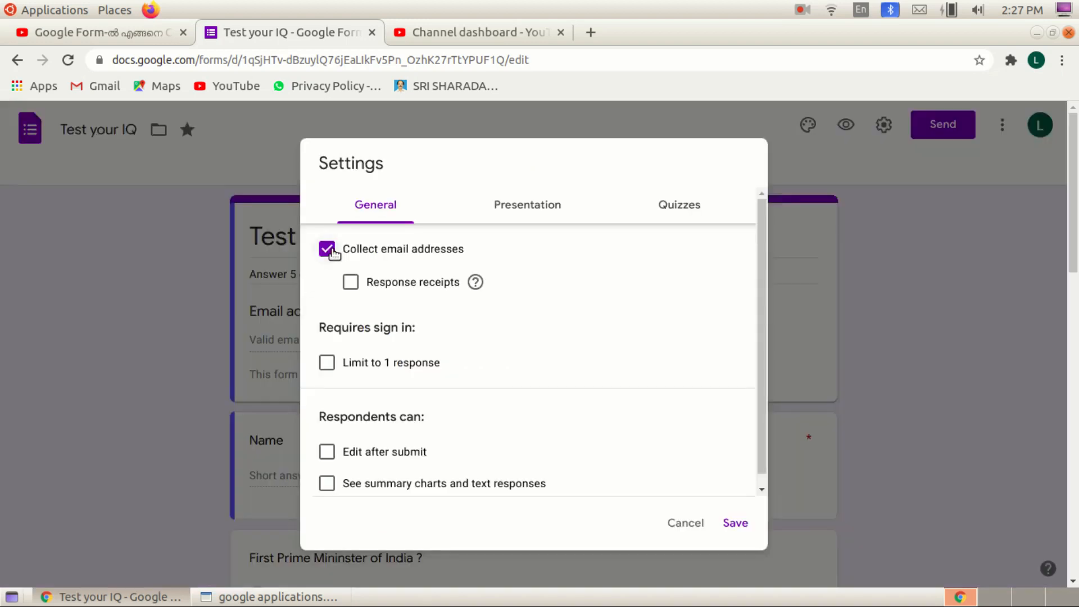
click(327, 249)
click(735, 523)
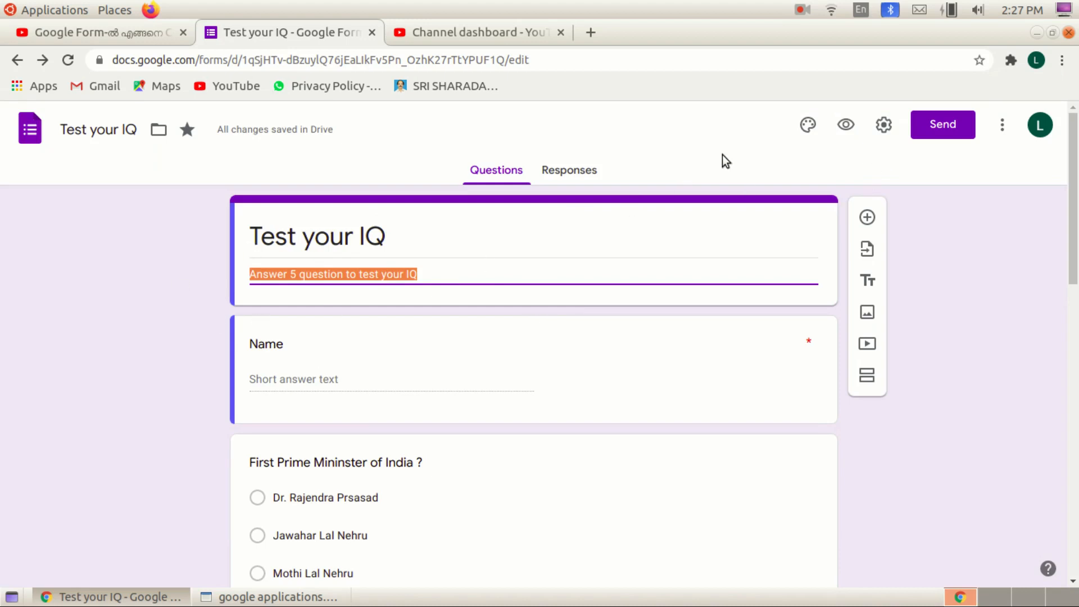
- Turn the collection of email addresses back on in the form settings and save
click(884, 125)
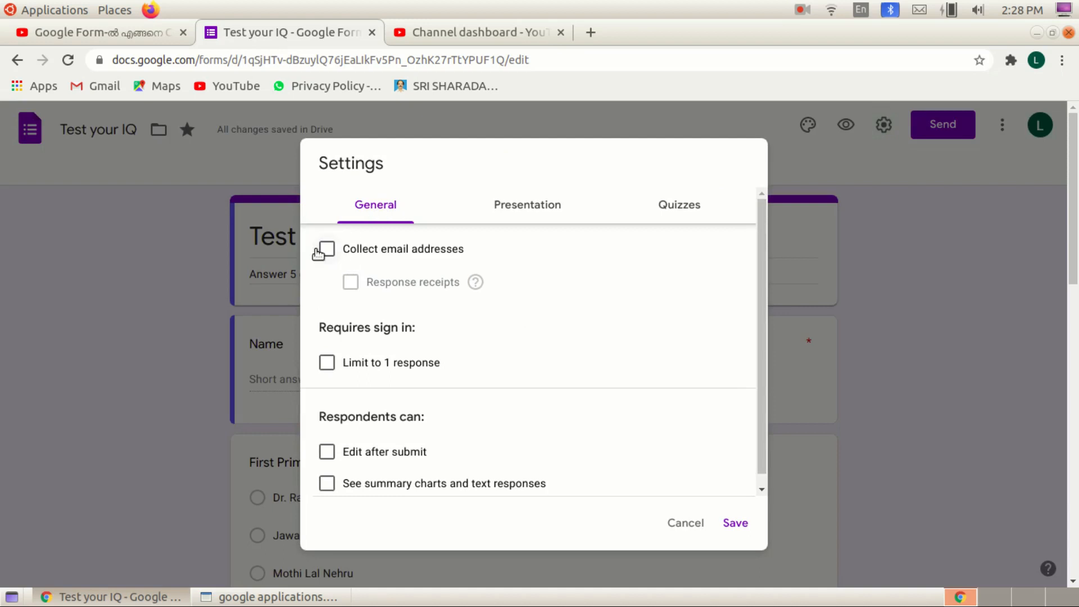
click(329, 250)
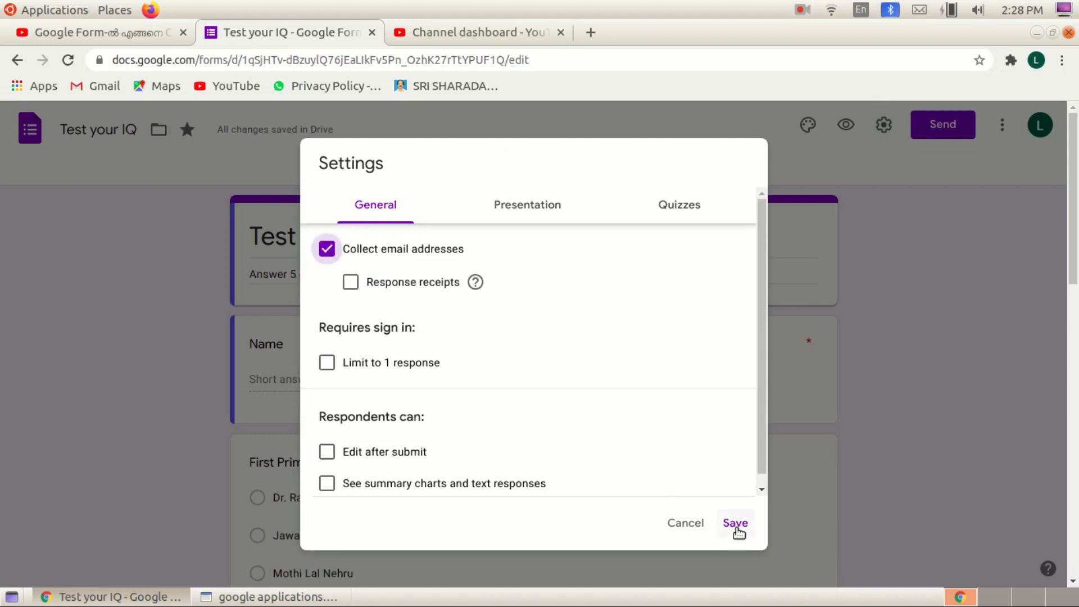
click(735, 527)
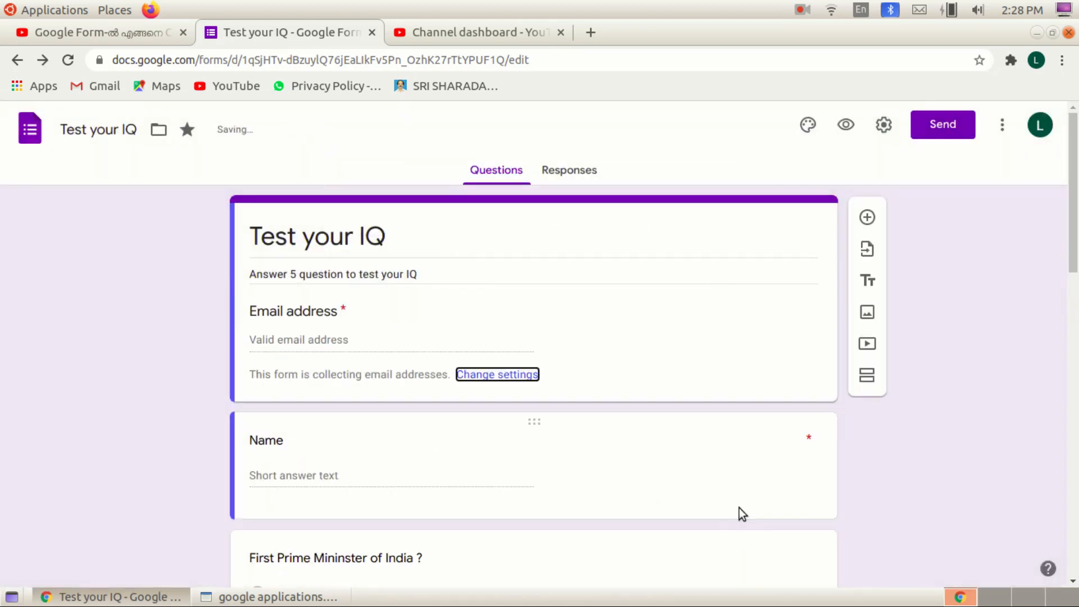
- Check the available answer types for the Name question and keep it as Short answer
scroll(270, 371, down, 2)
click(283, 392)
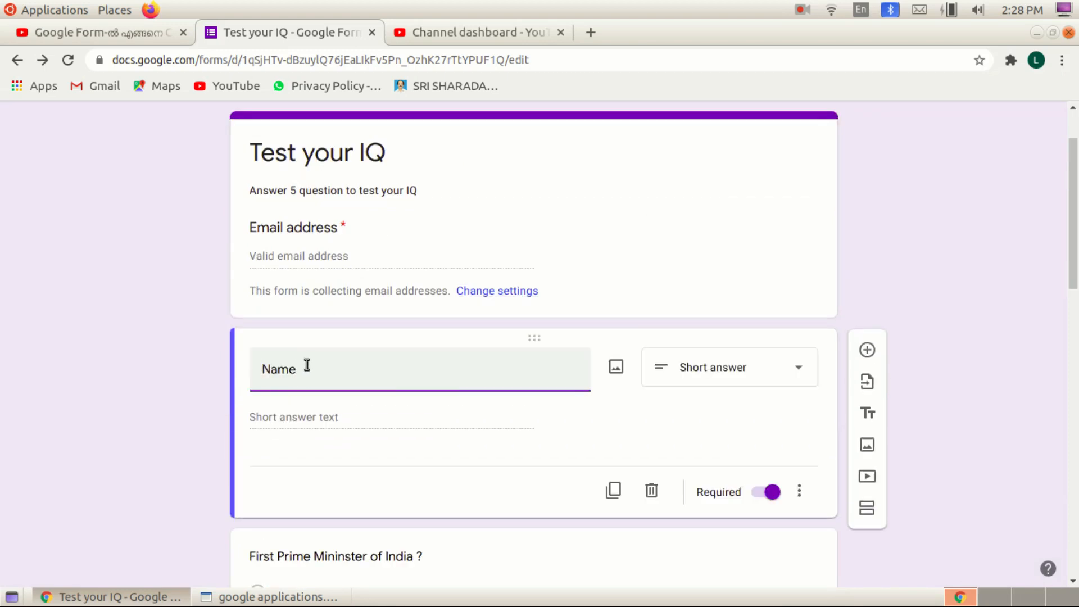
scroll(304, 366, down, 1)
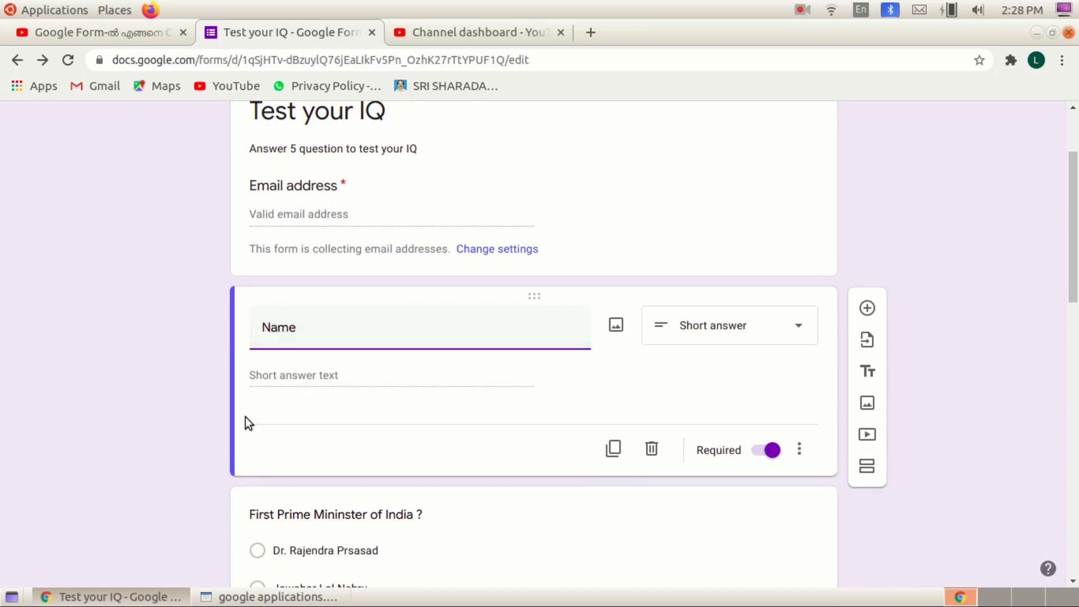
click(806, 329)
click(735, 147)
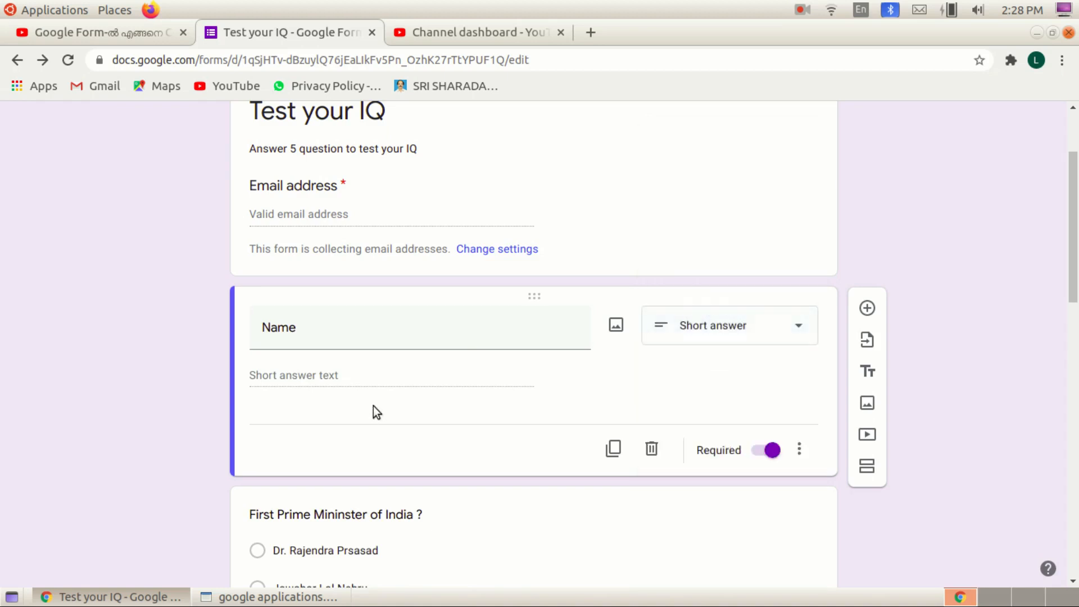
- Examine the question about India's first Prime Minister, its answer options and the fields above it
scroll(304, 386, down, 4)
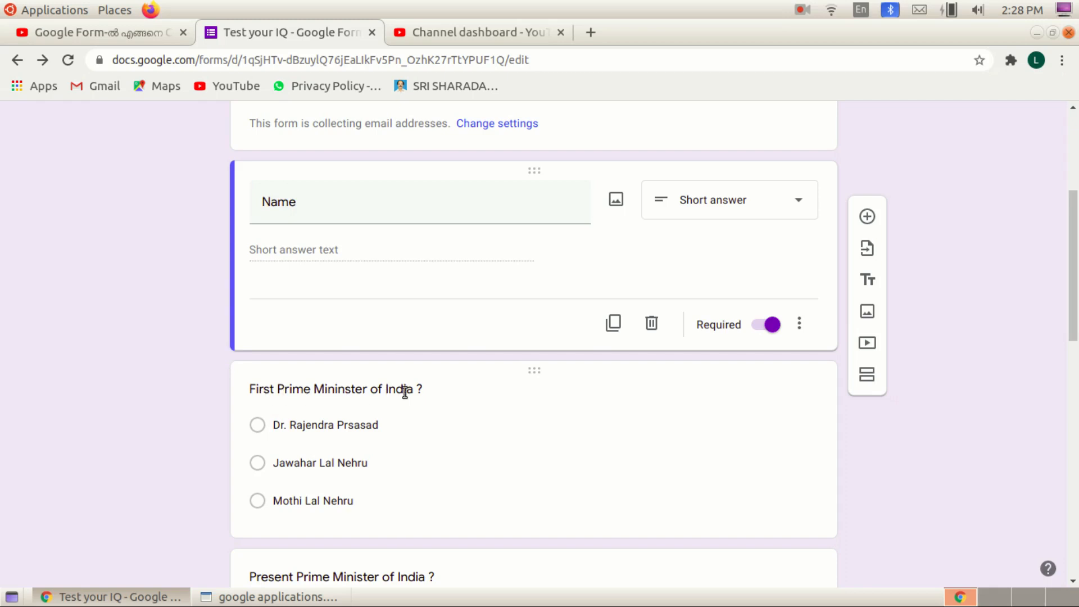
scroll(413, 396, down, 1)
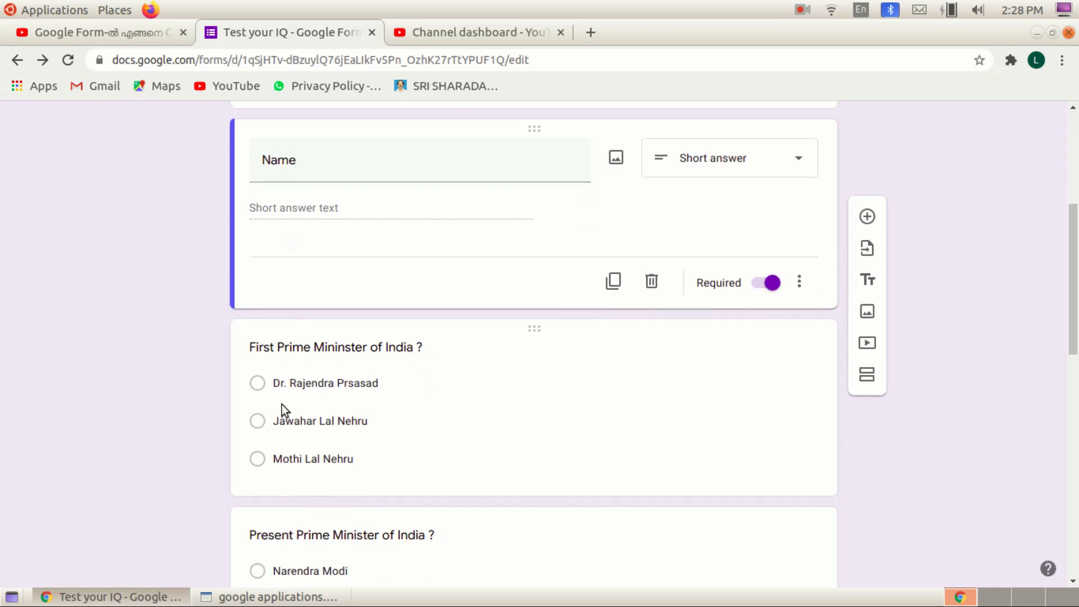
click(322, 382)
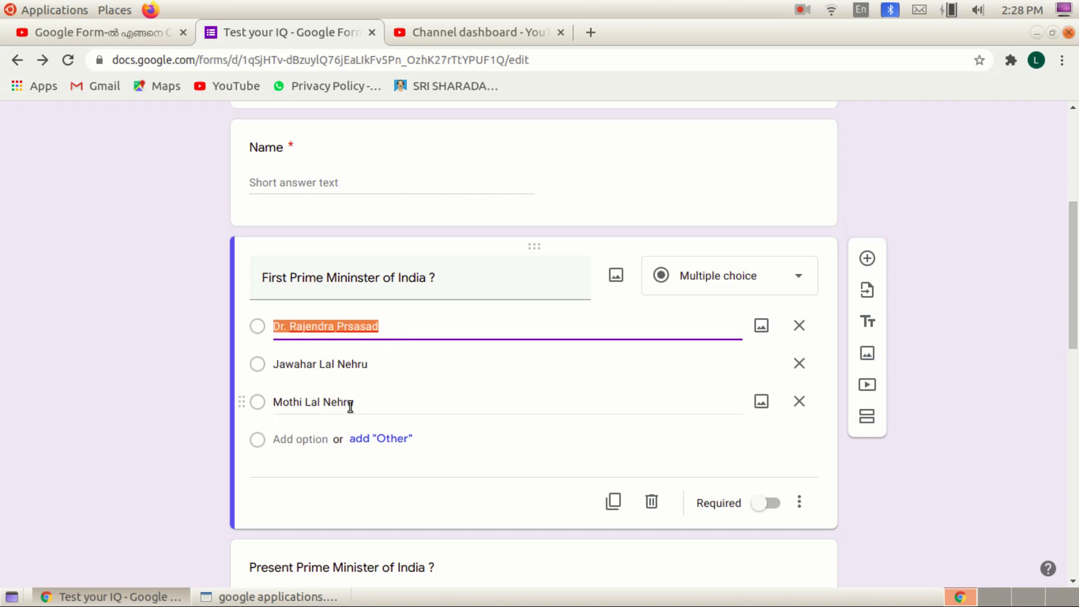
scroll(419, 379, down, 1)
scroll(419, 378, up, 2)
scroll(422, 382, up, 2)
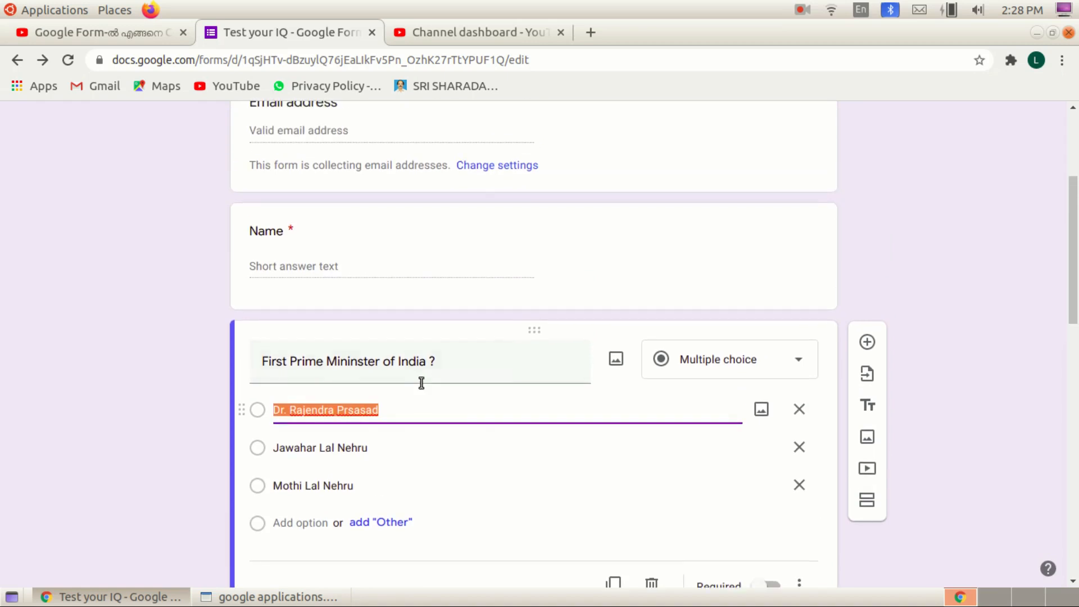
scroll(419, 383, up, 3)
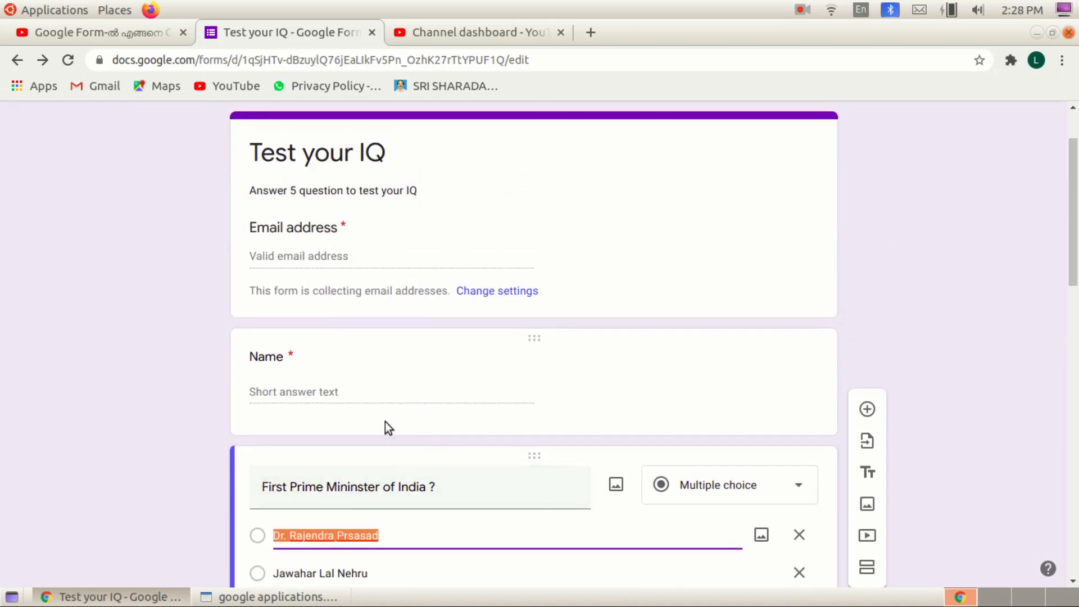
scroll(385, 422, down, 2)
scroll(423, 494, down, 4)
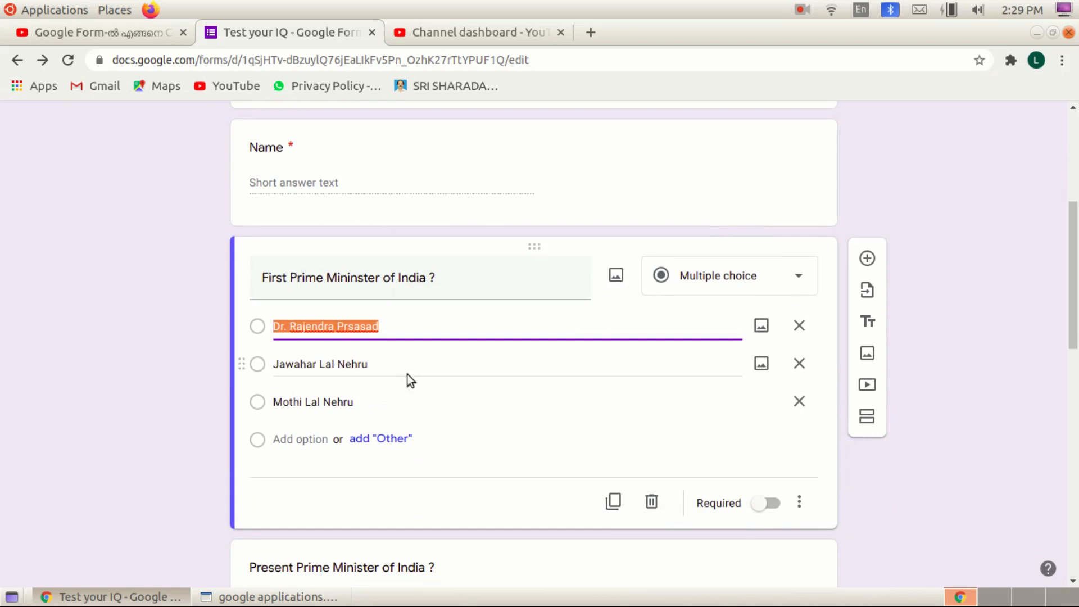
scroll(455, 426, up, 5)
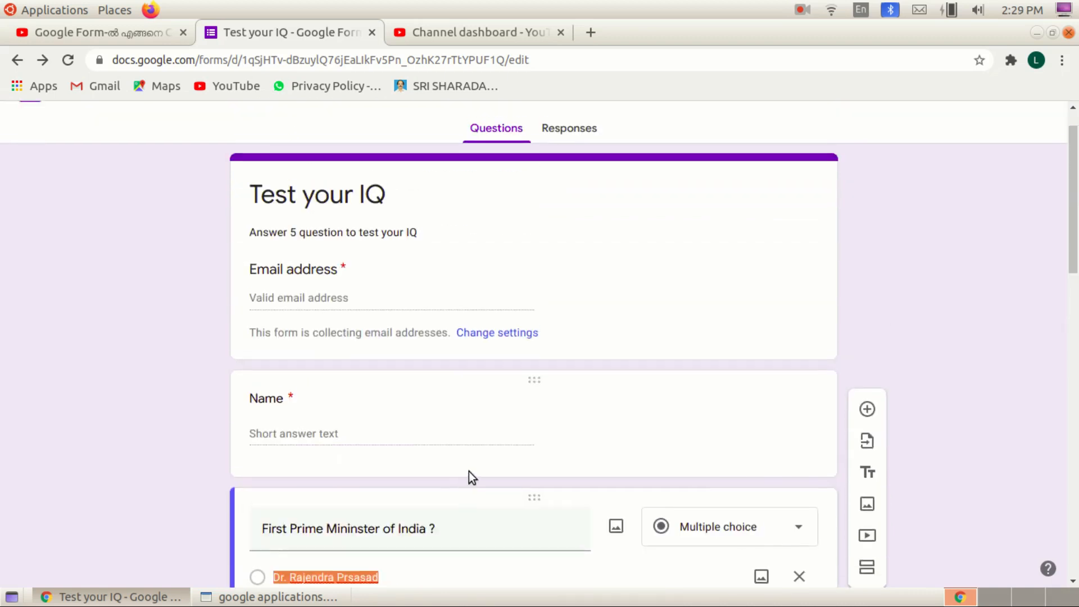
- Make the form a quiz in its settings and save
click(885, 126)
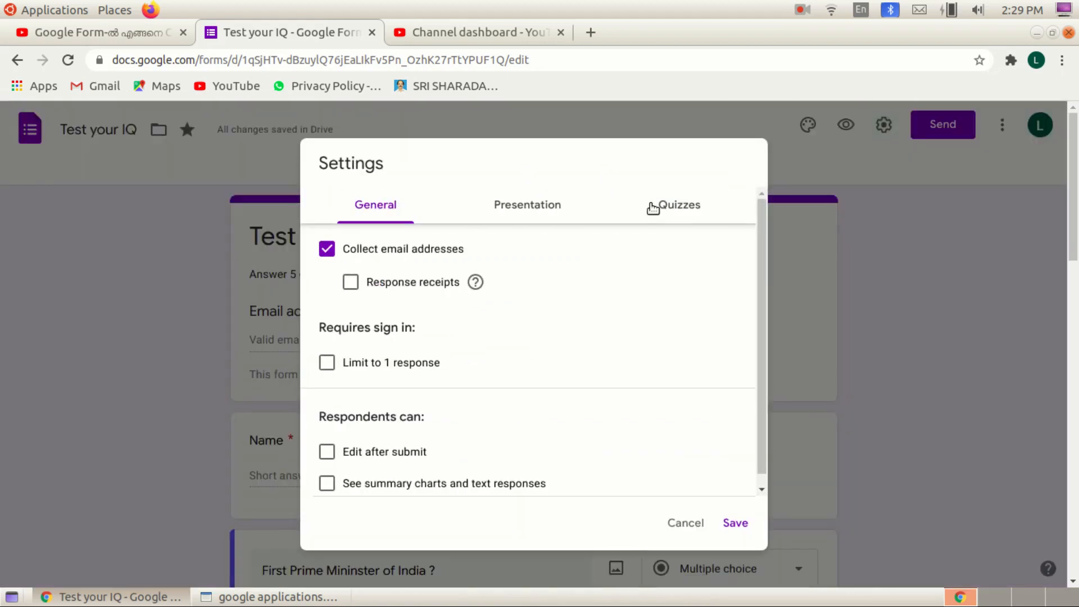
click(682, 211)
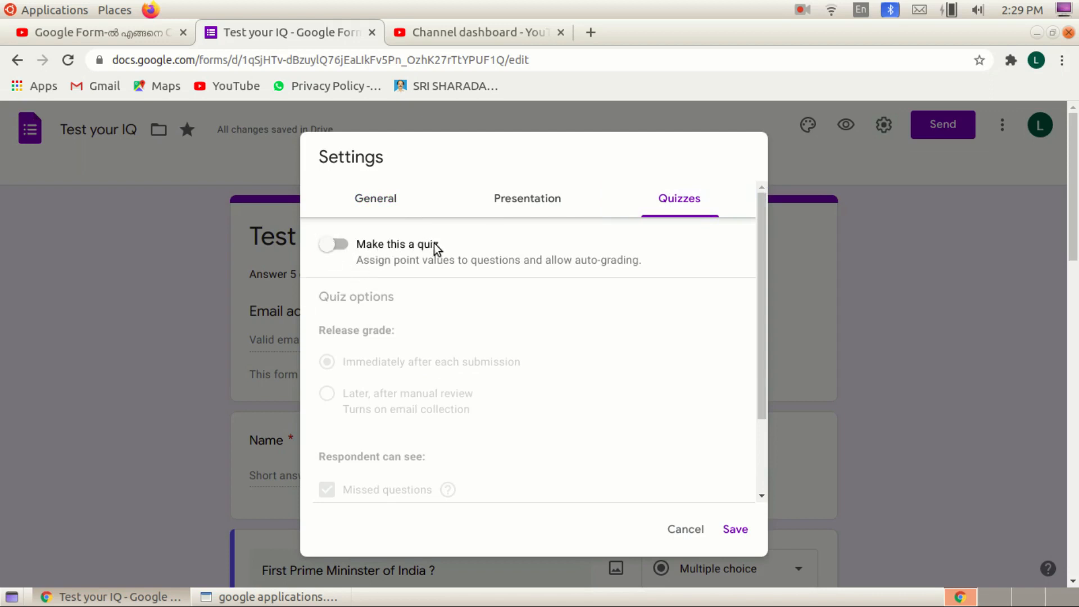
click(342, 245)
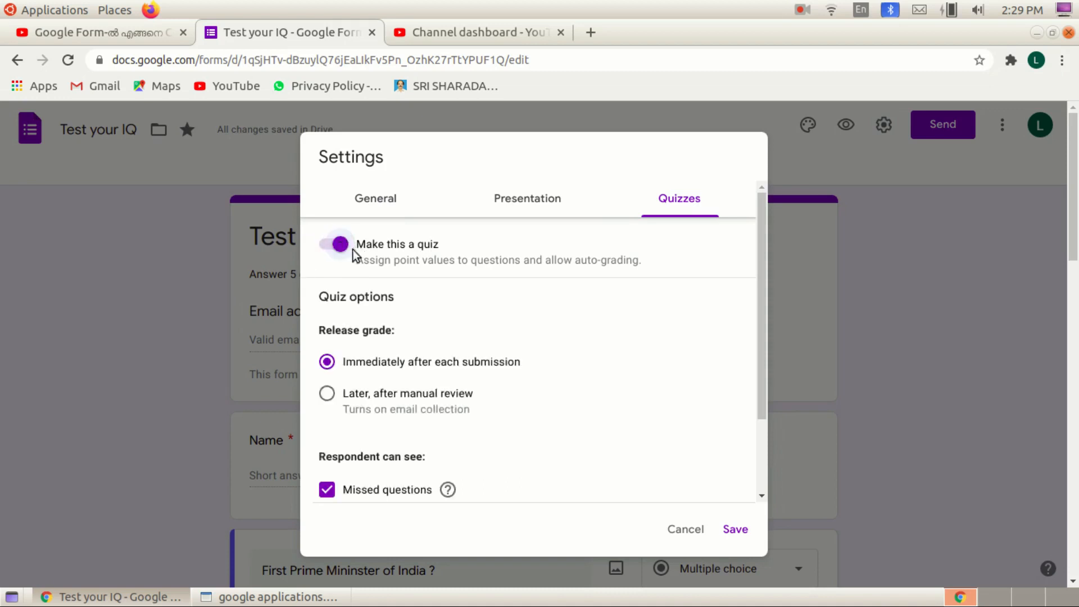
click(735, 540)
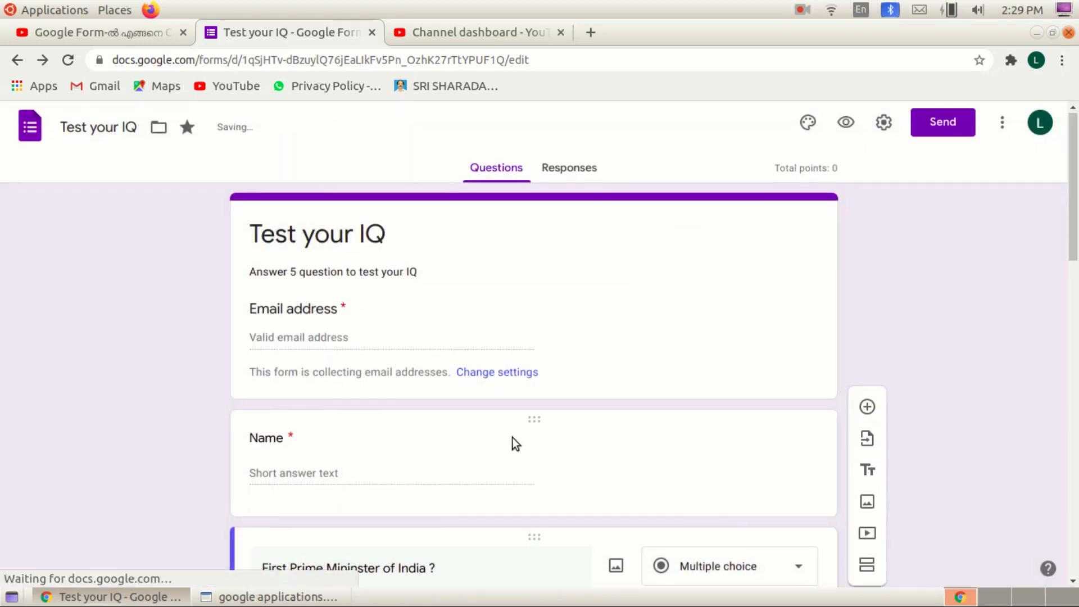
- In the answer key of the first Prime Minister question, mark Jawahar Lal Nehru as correct and adjust the points
scroll(513, 437, down, 5)
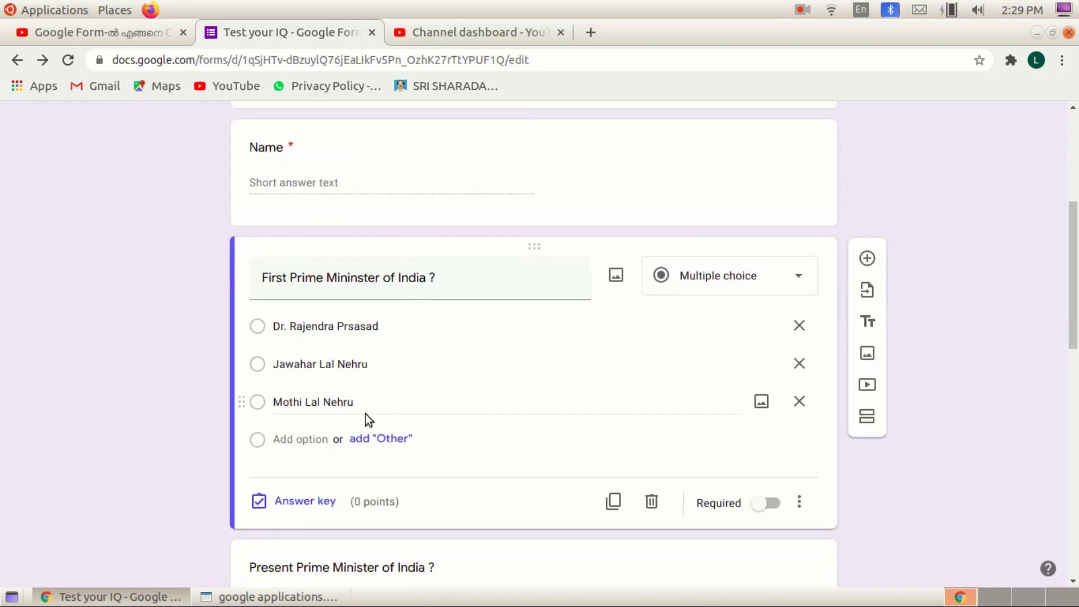
scroll(365, 414, down, 1)
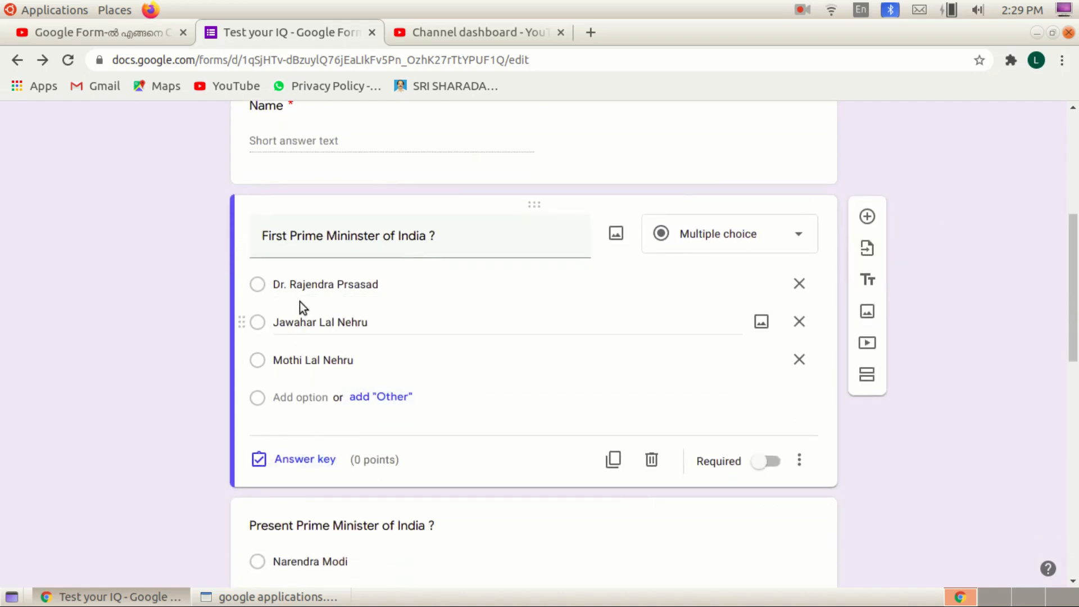
click(294, 460)
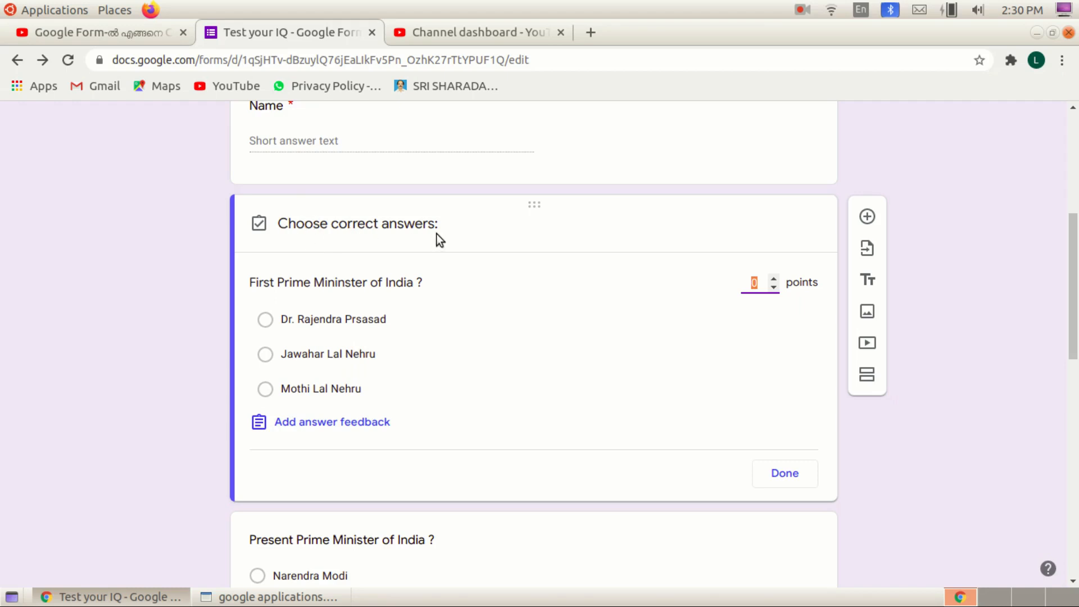
click(265, 359)
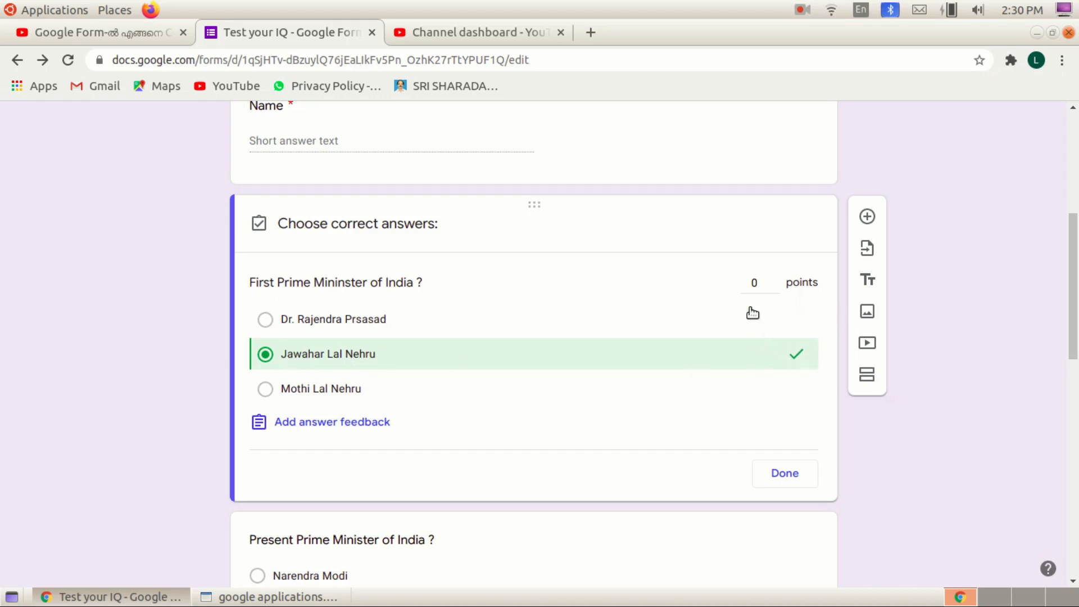
click(775, 280)
click(774, 286)
click(782, 475)
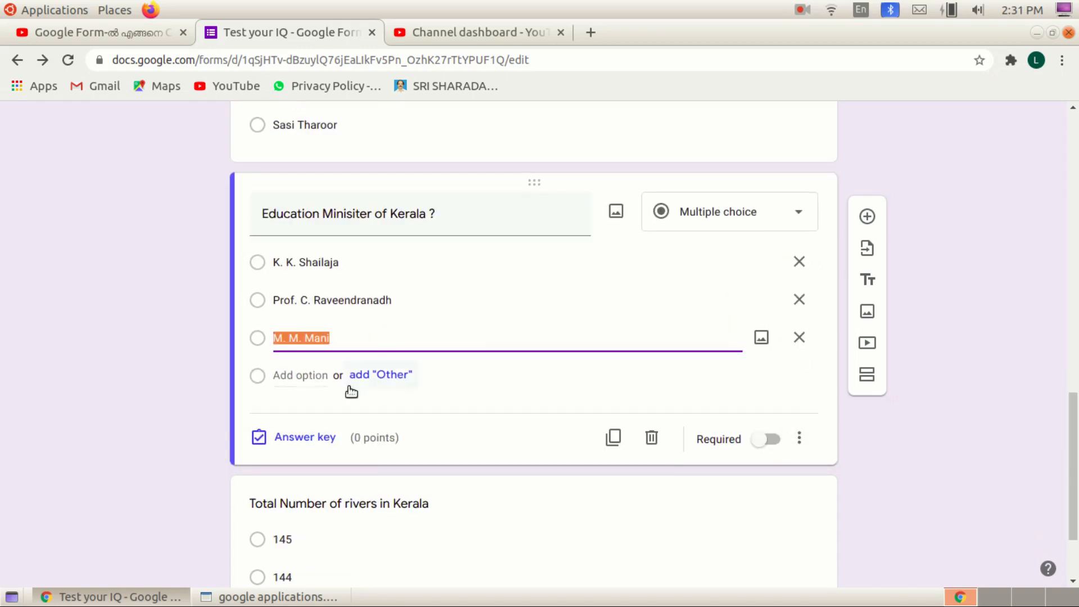
- In the answer key of the Kerala education minister question, mark Prof. C. Raveendranadh as correct and assign 5 points
click(313, 436)
click(272, 332)
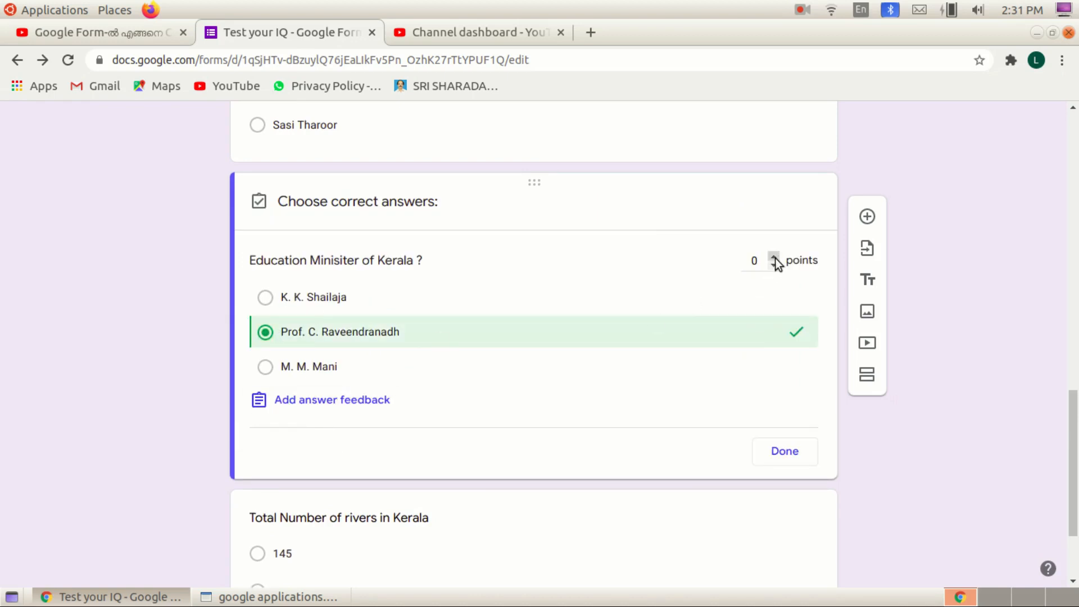
click(784, 451)
- In the answer key of the question on the total number of rivers in Kerala, mark 144 as correct and assign its points
scroll(458, 461, down, 2)
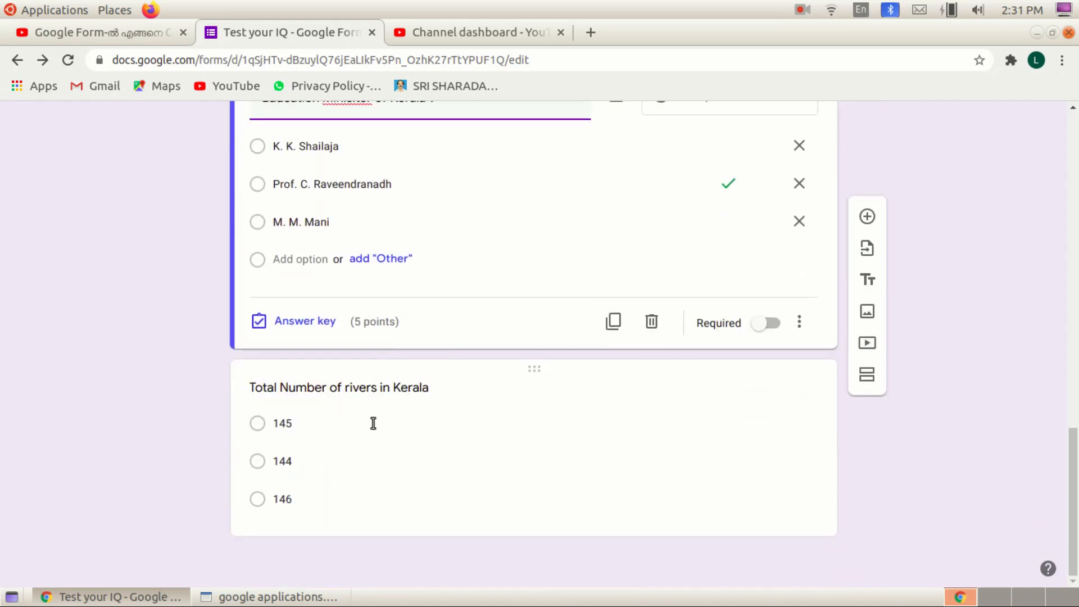
click(333, 459)
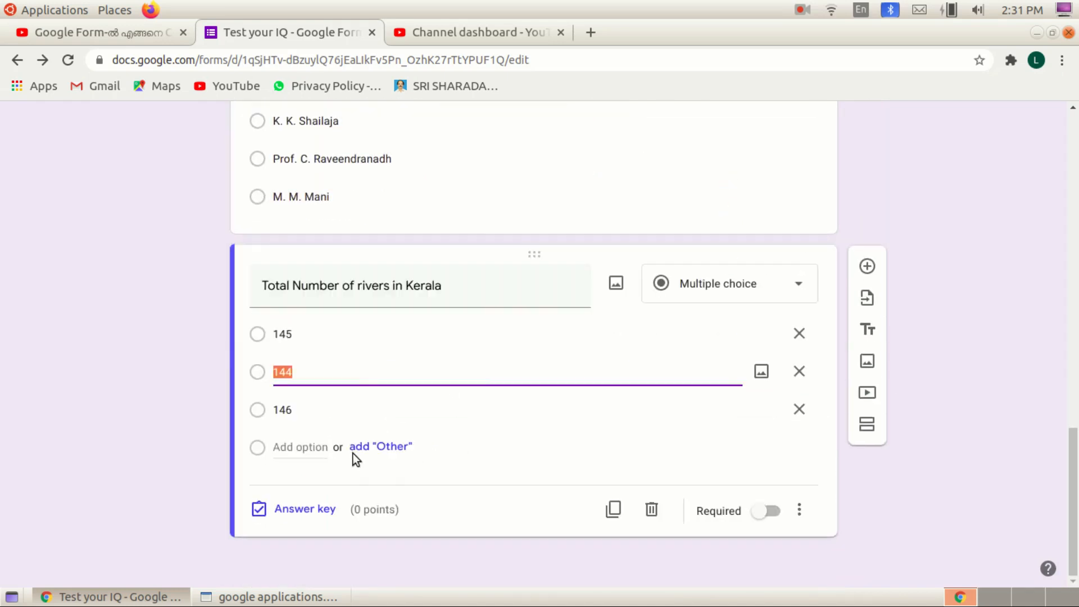
click(303, 510)
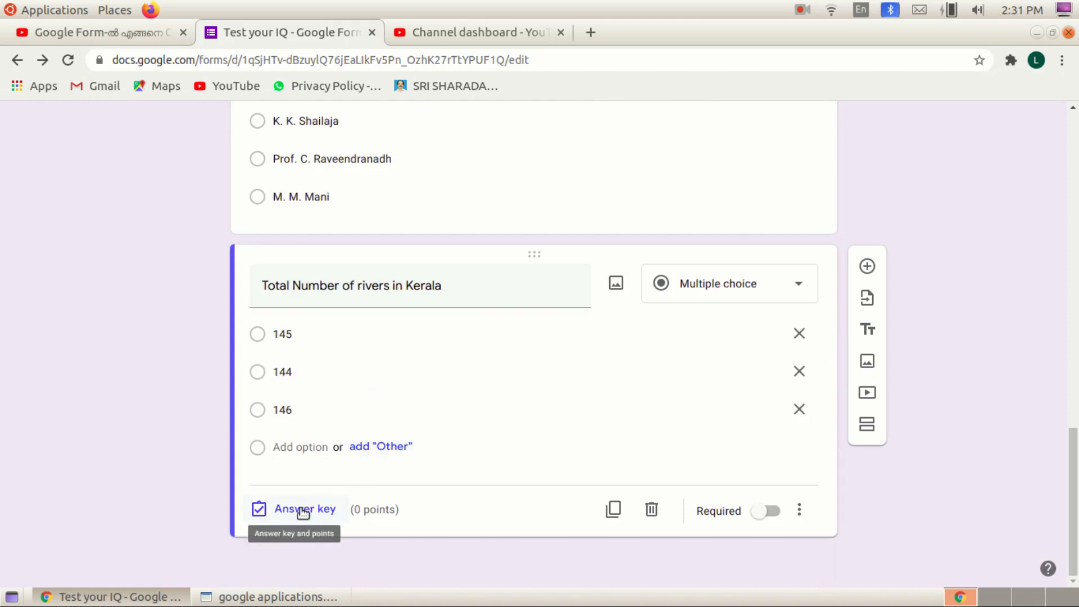
click(286, 404)
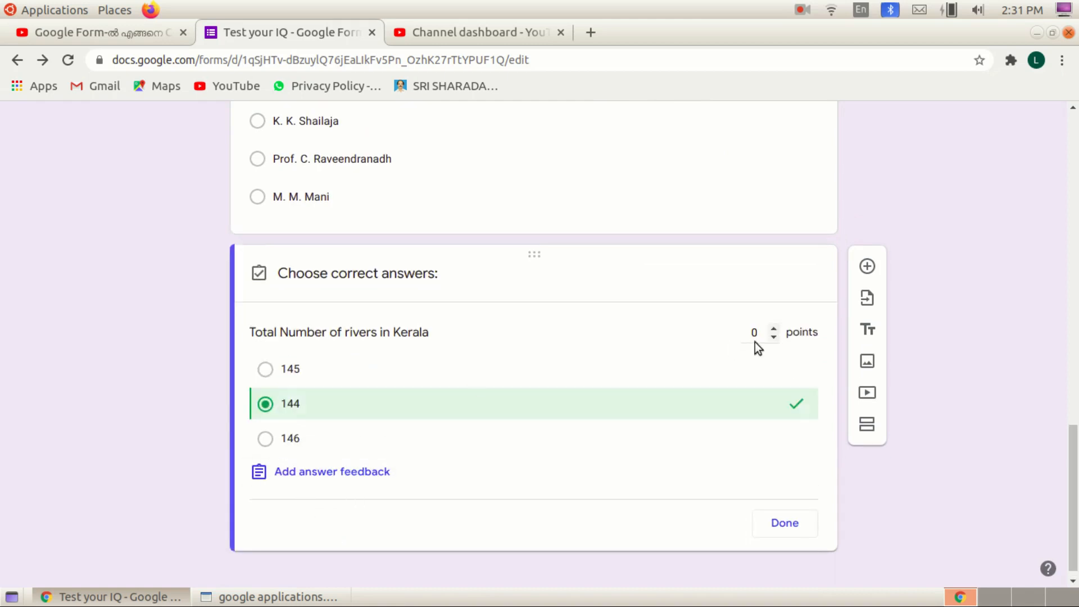
click(785, 522)
scroll(525, 428, up, 10)
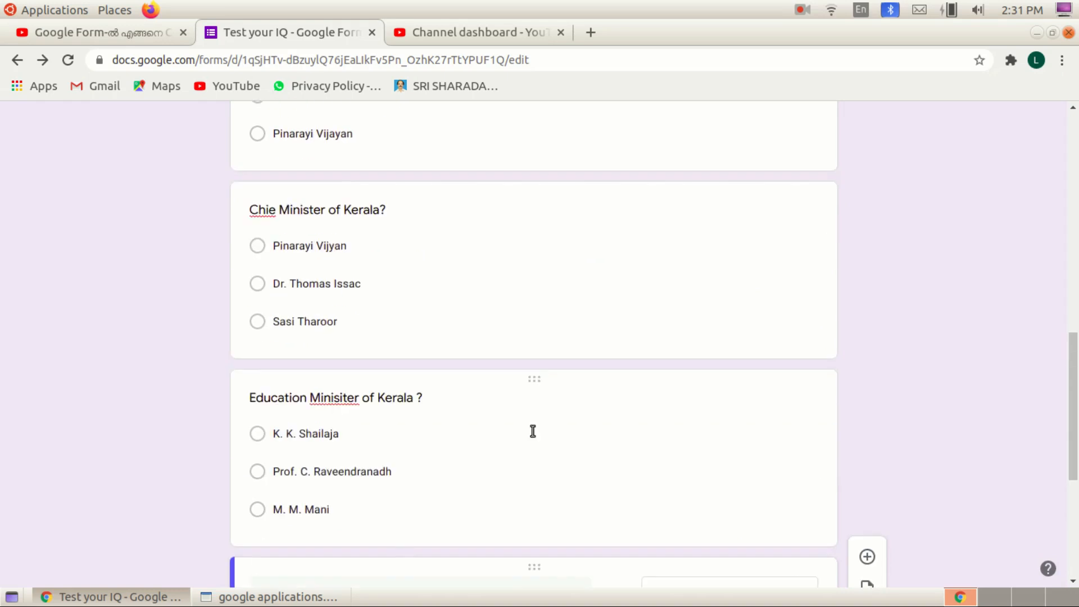
scroll(532, 431, up, 5)
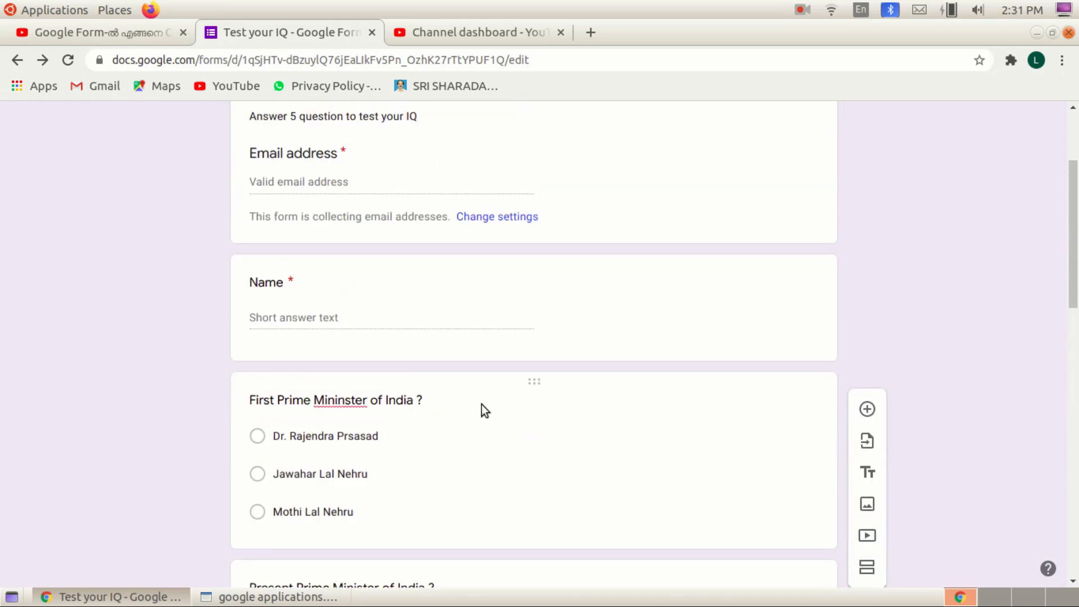
scroll(477, 441, up, 3)
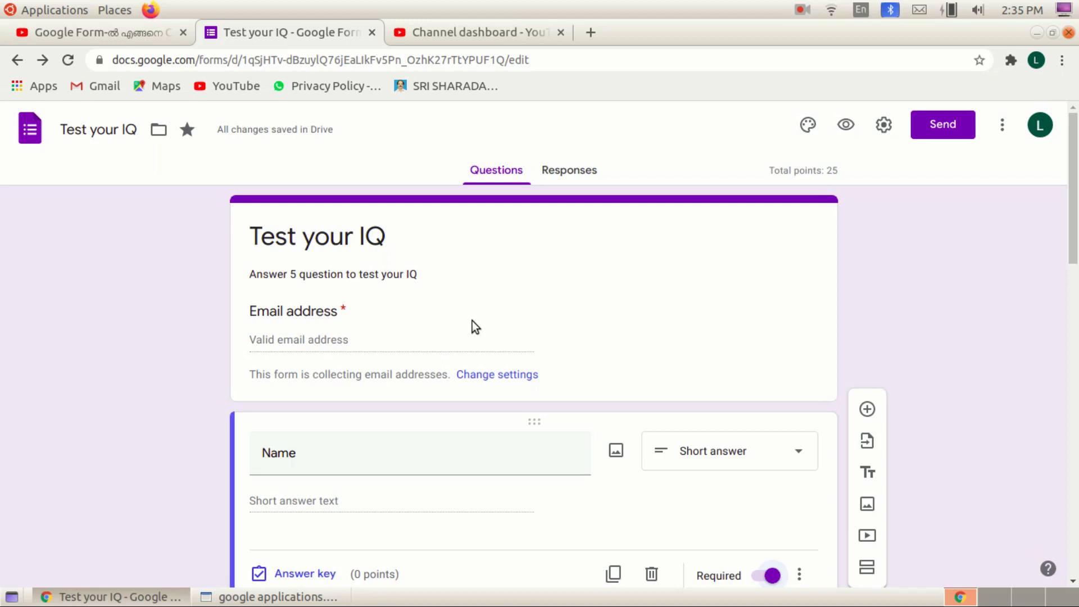
- Search the form add-ons marketplace for Certify'em and open its listing
click(1001, 127)
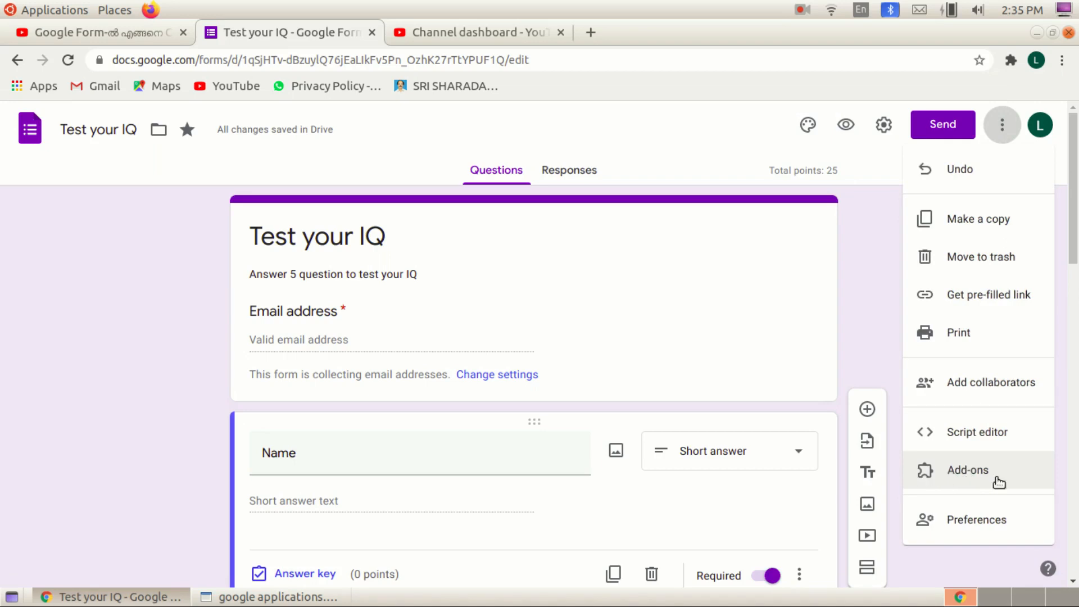
click(970, 476)
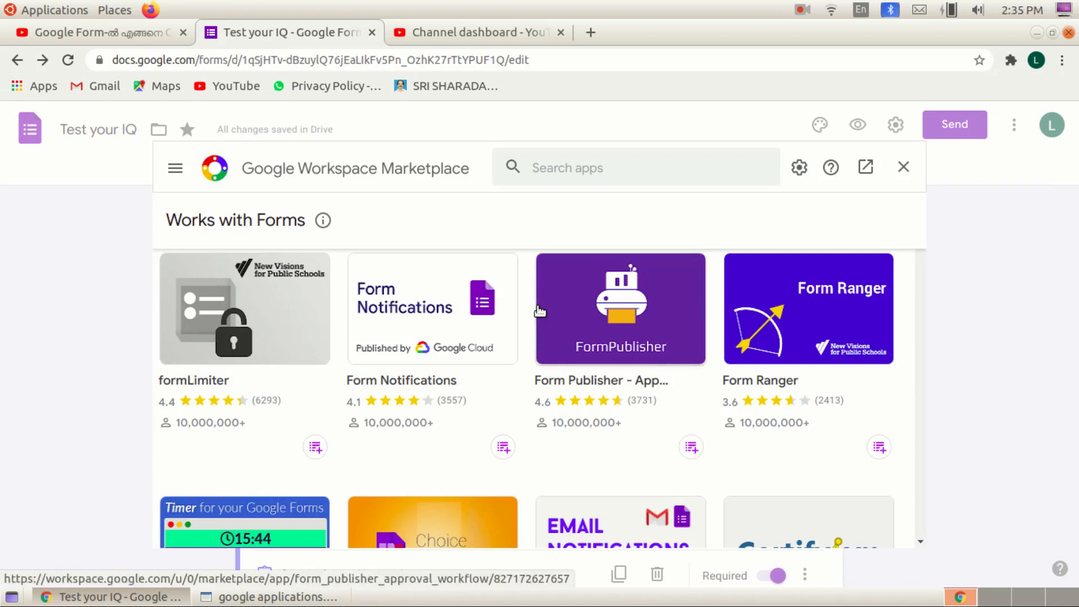
click(611, 169)
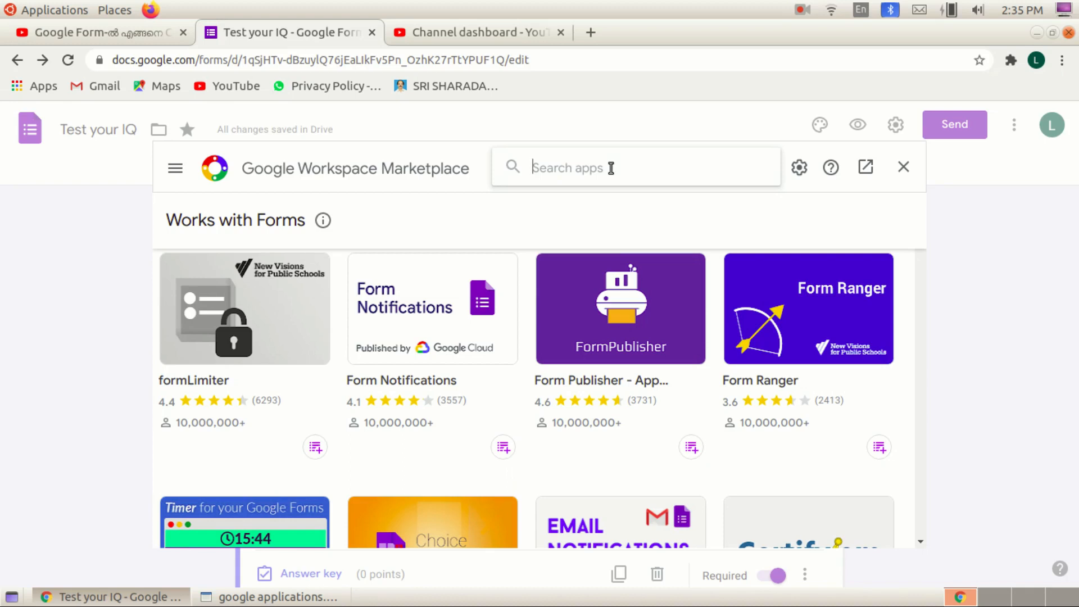
text(cer)
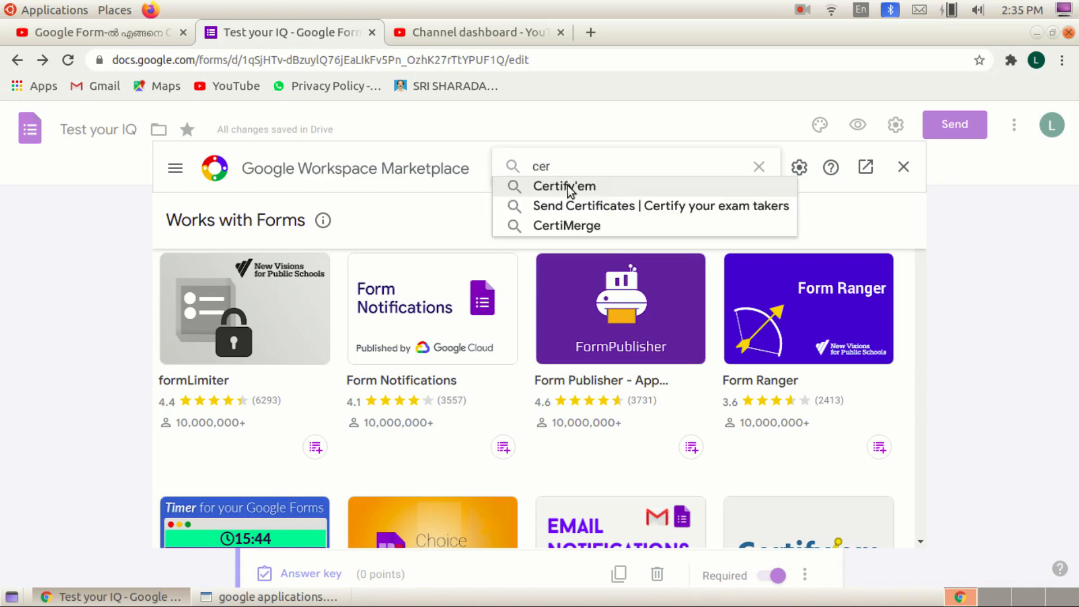
click(568, 187)
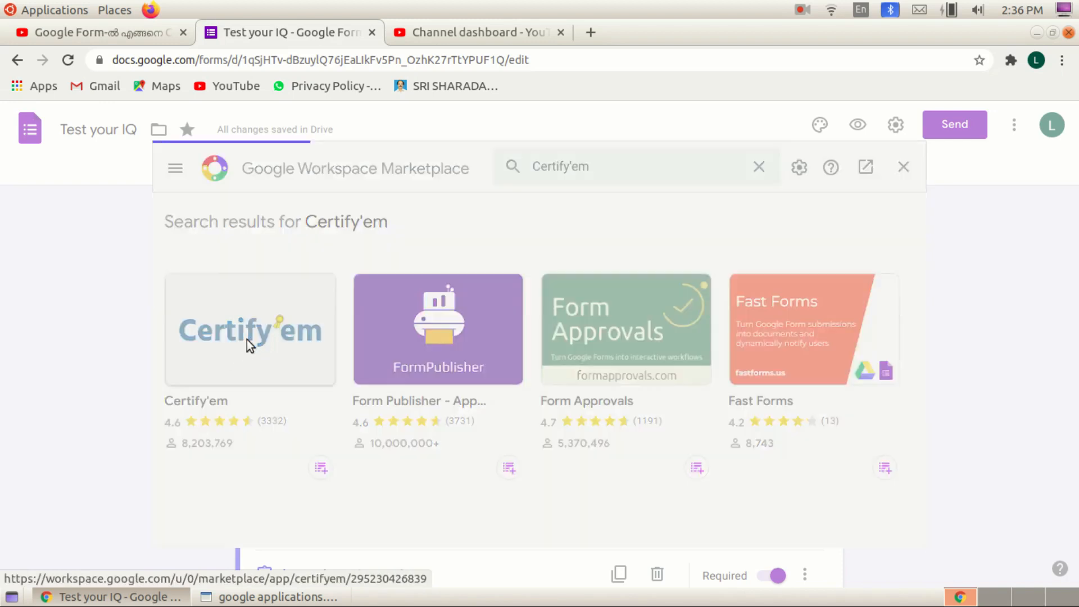
click(249, 343)
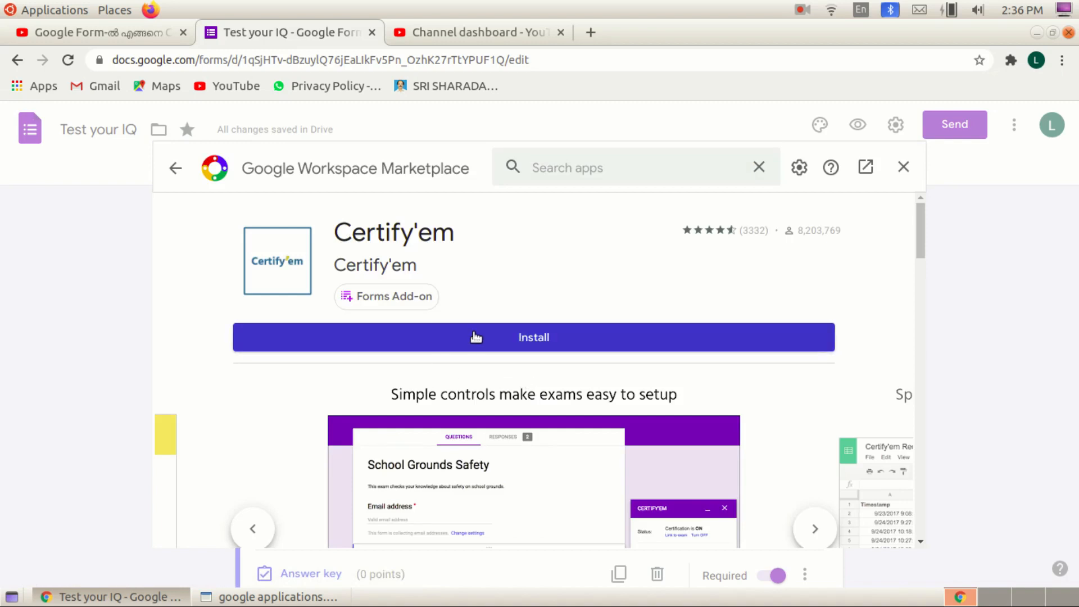
- Install the Certify'em add-on, granting it access to the signed-in Google account, and return to the form
click(531, 340)
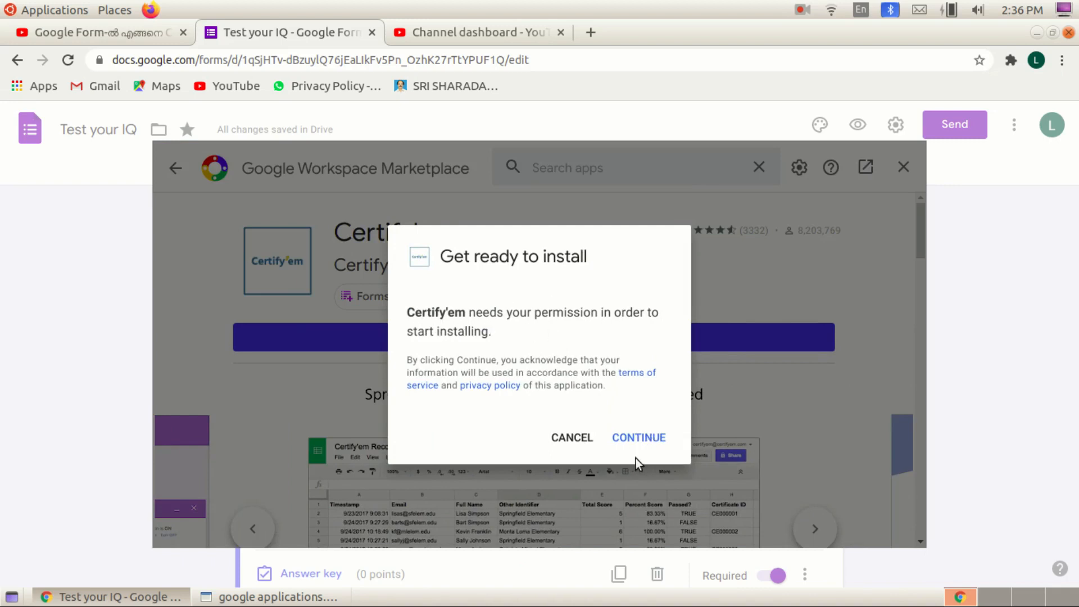
click(635, 438)
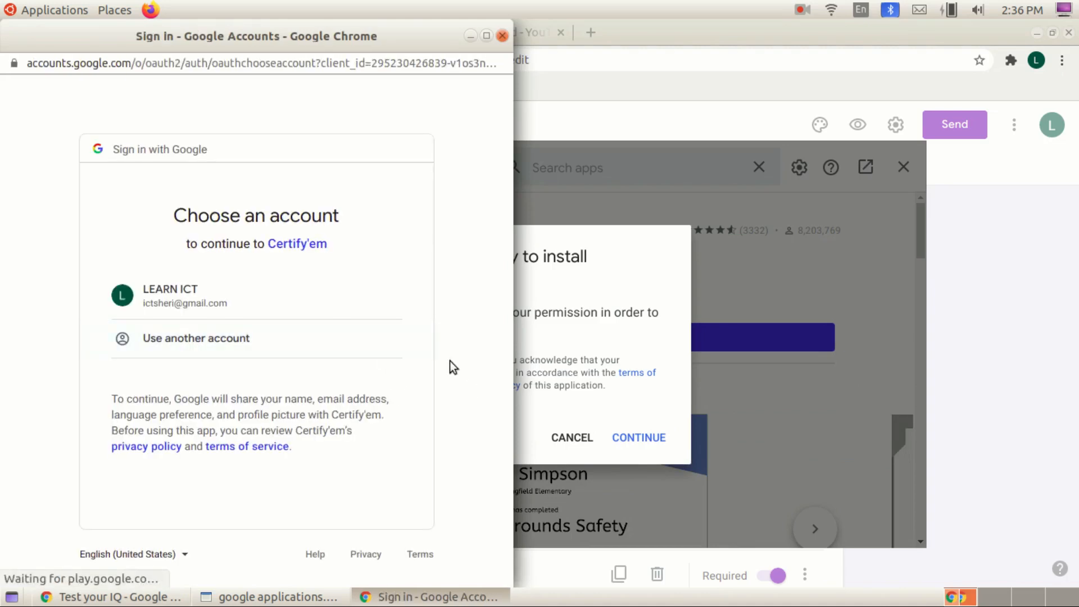
click(169, 299)
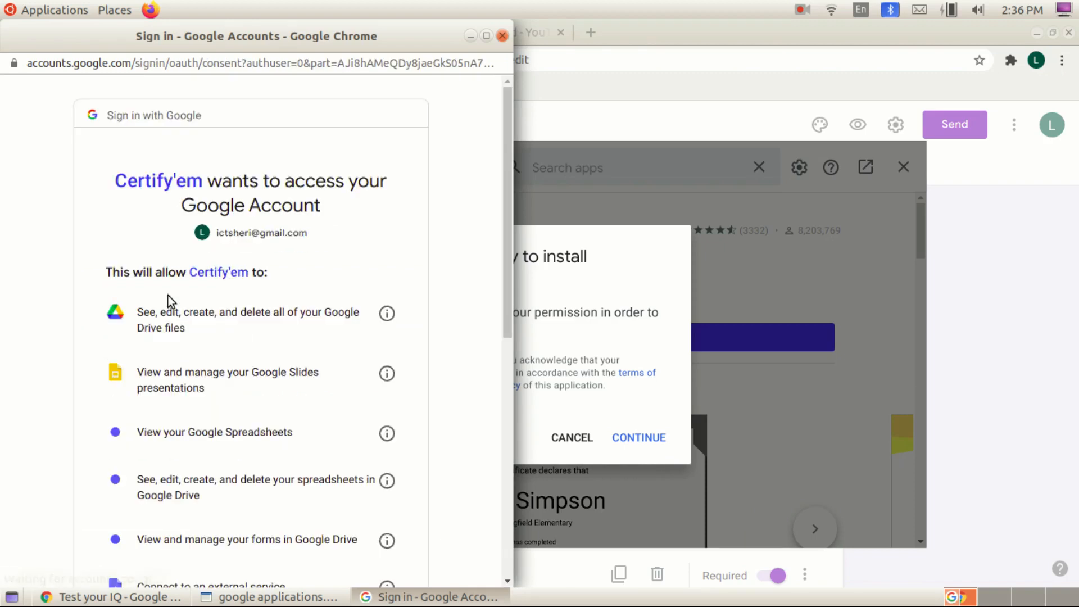
drag(507, 277, 481, 462)
scroll(394, 495, down, 2)
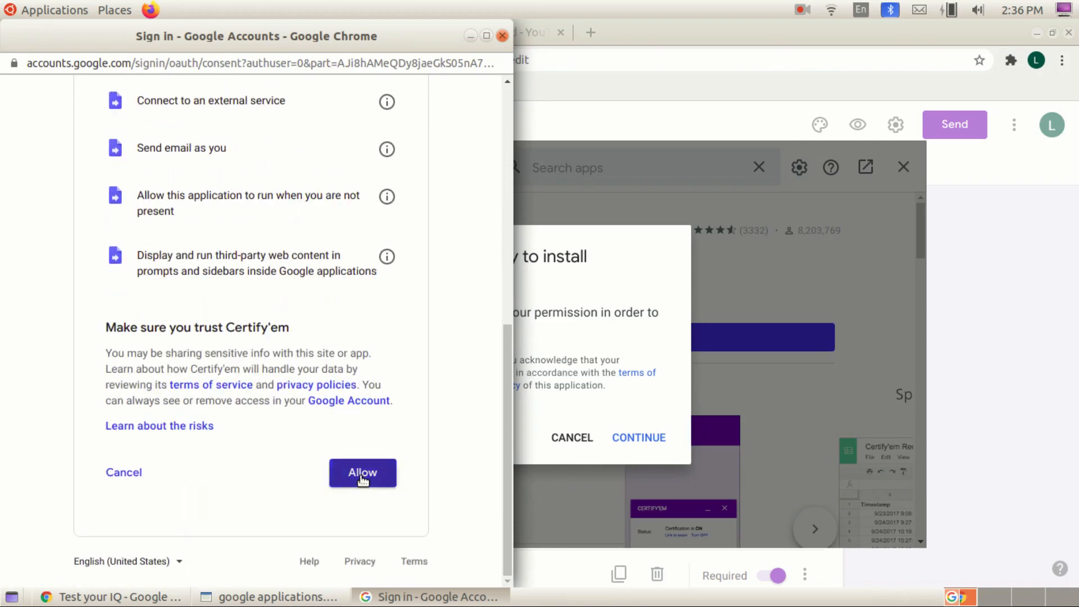
click(360, 476)
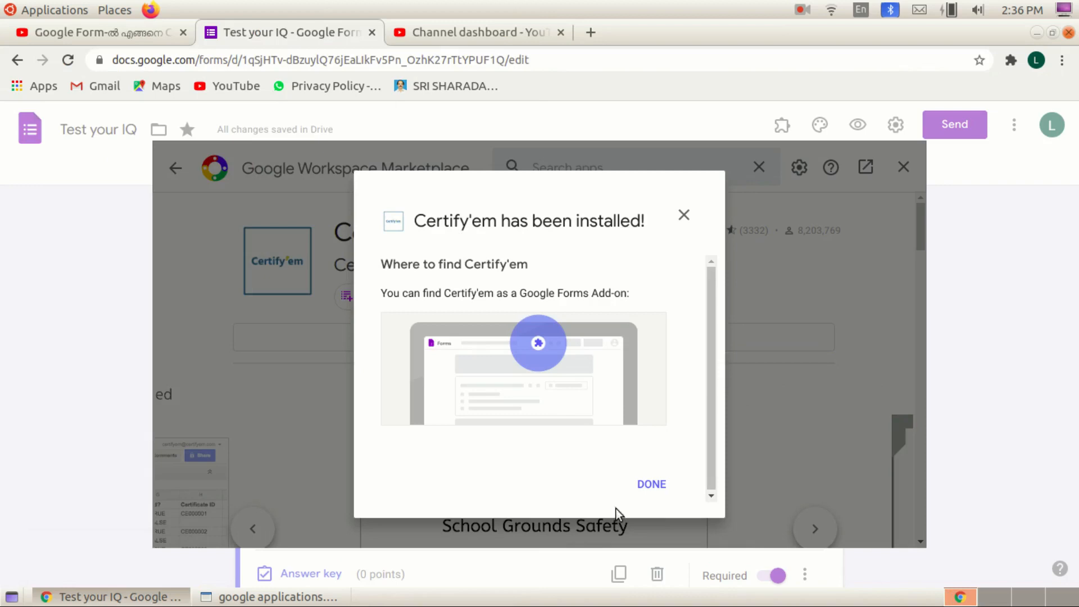
click(650, 484)
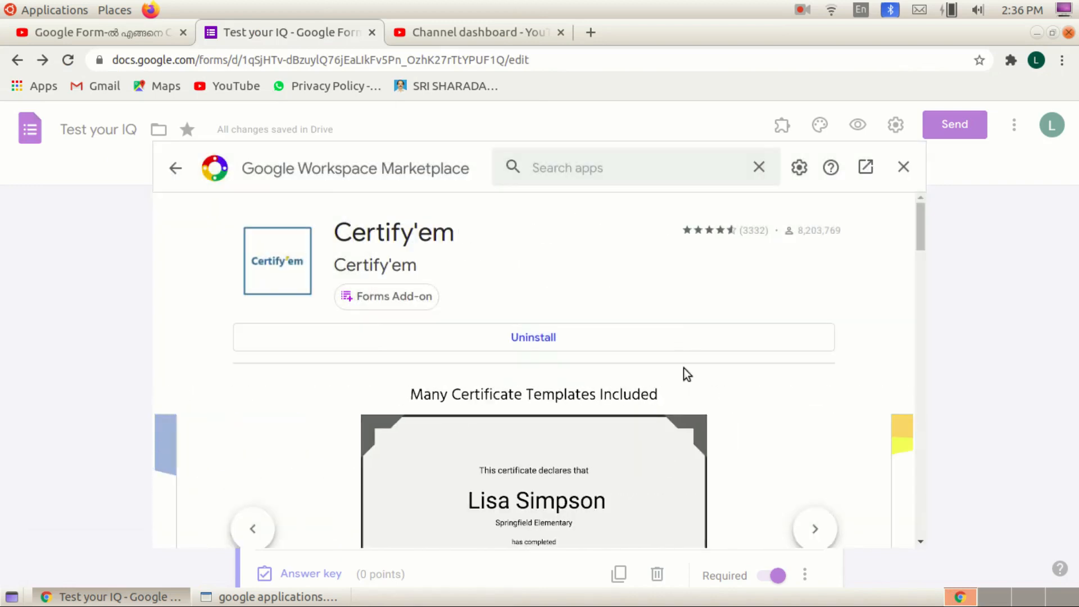
click(900, 168)
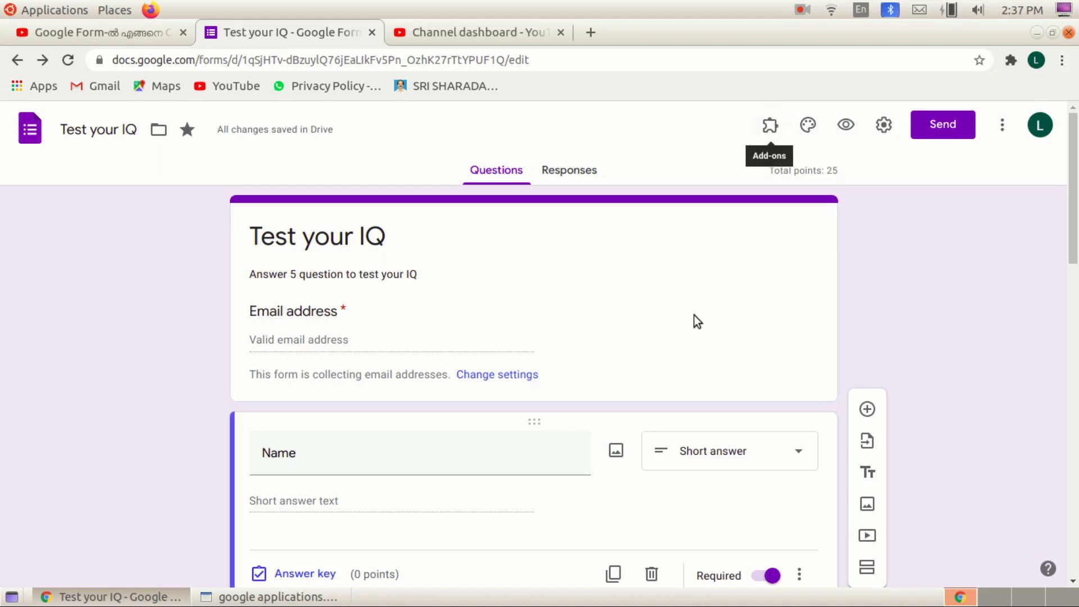
- Show the Certify'em controls for the form and turn certification on
click(772, 131)
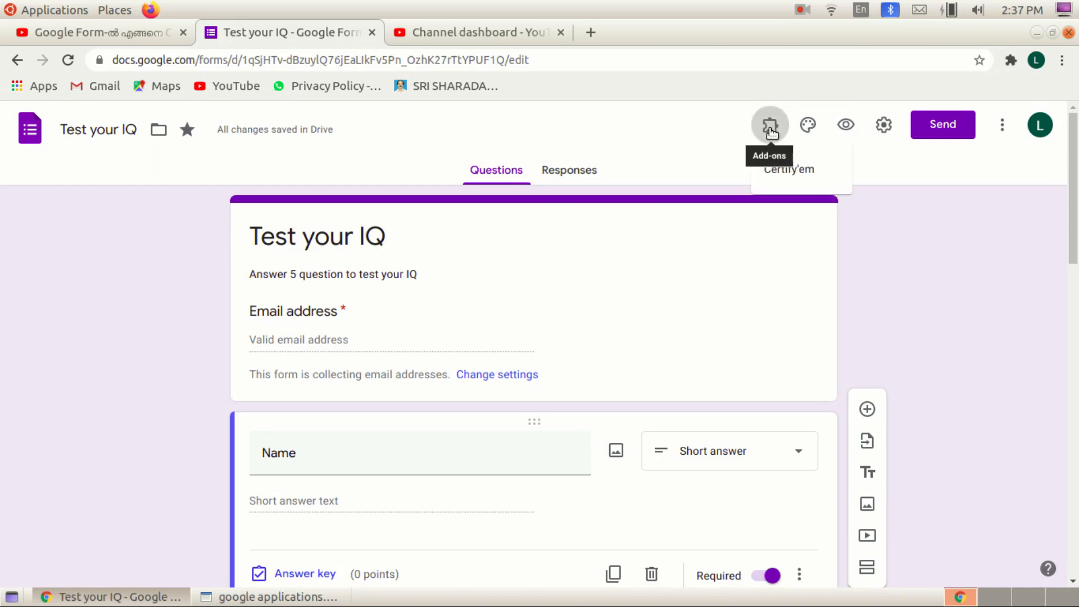
click(785, 174)
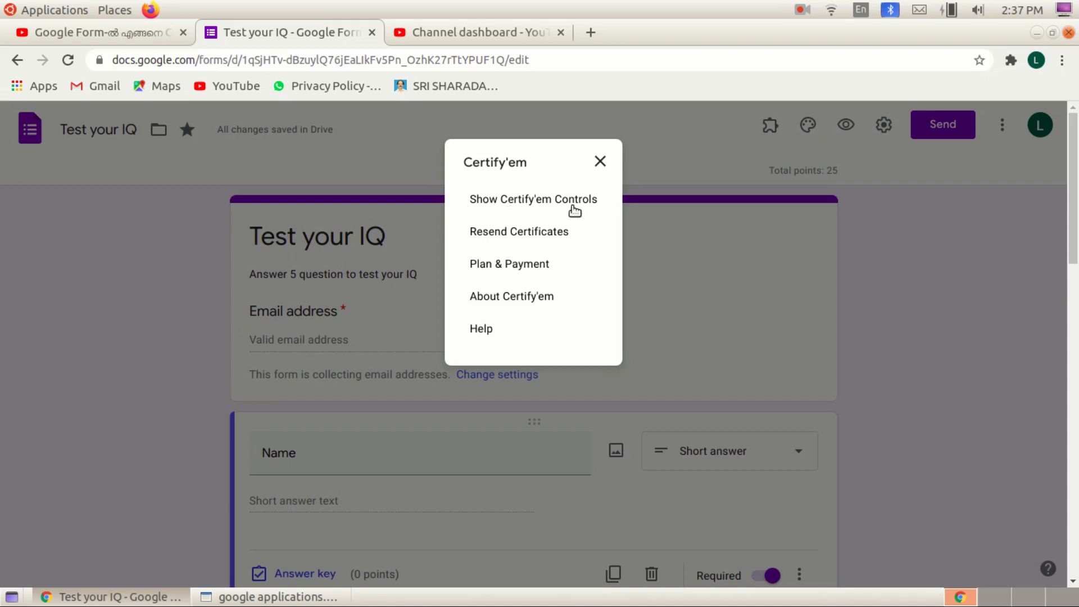
click(506, 202)
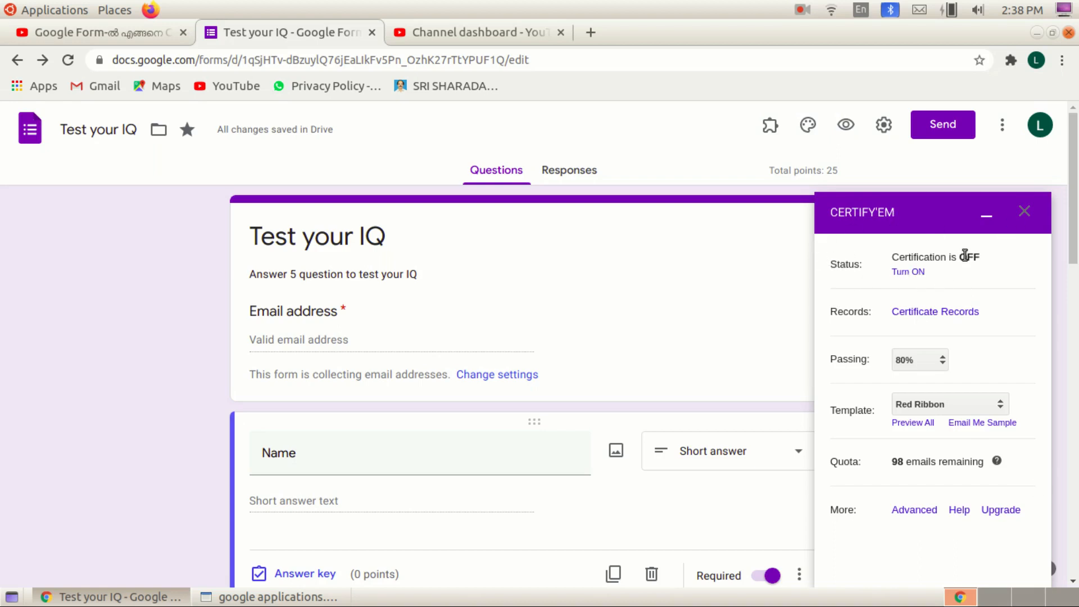
click(908, 273)
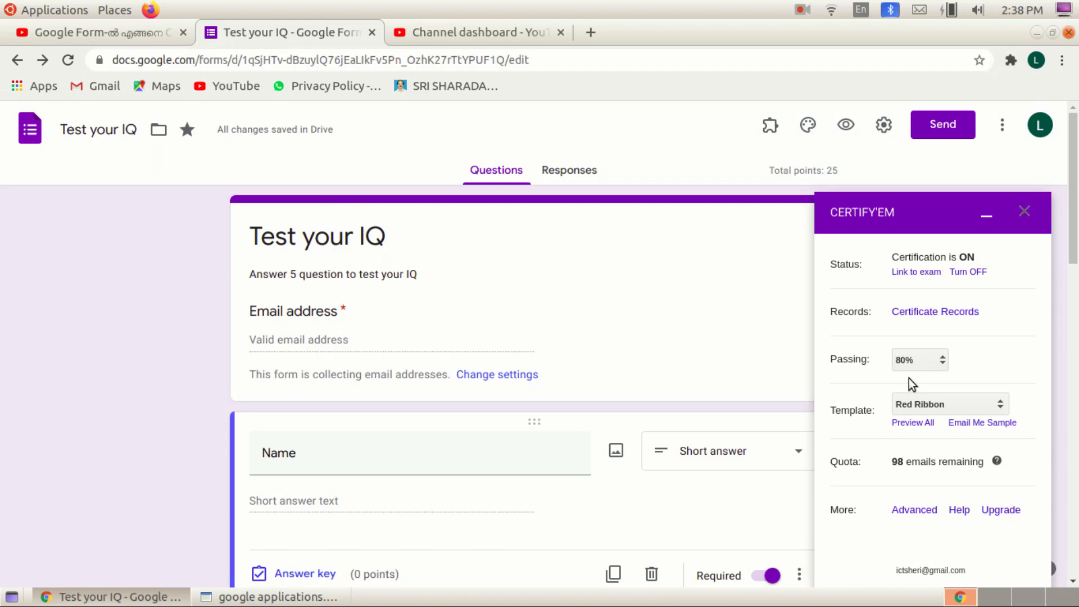
- Try a certificate passing score of 50% and set it back to 80%
click(944, 358)
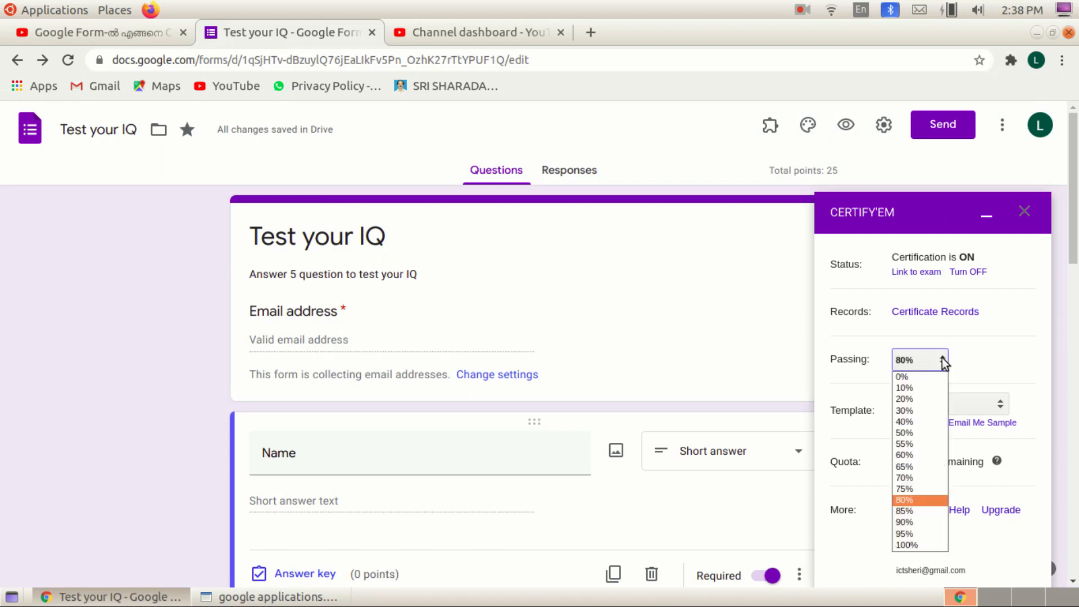
click(906, 433)
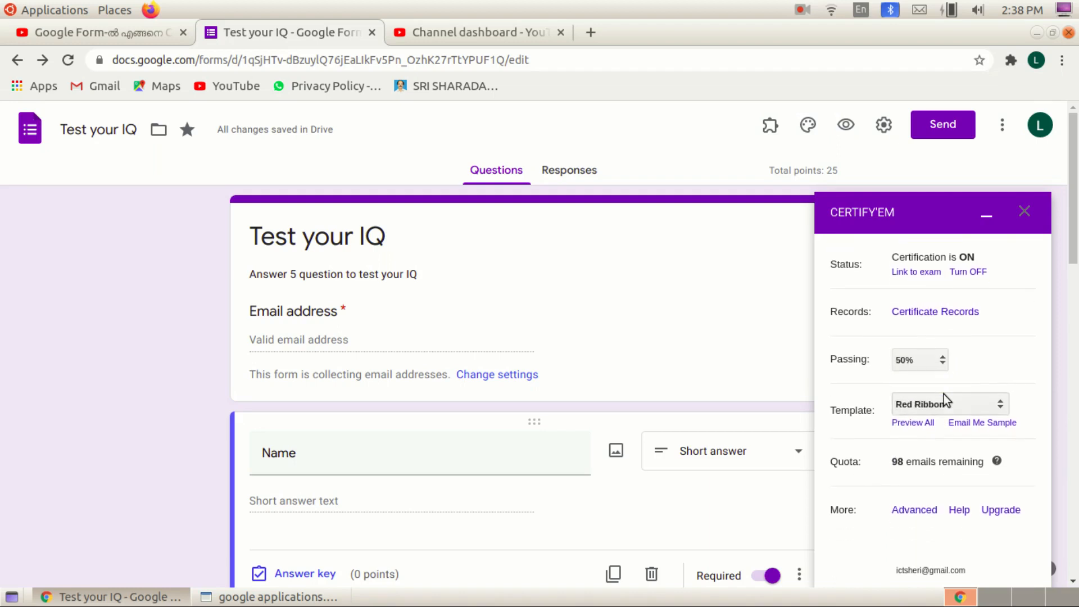
click(943, 359)
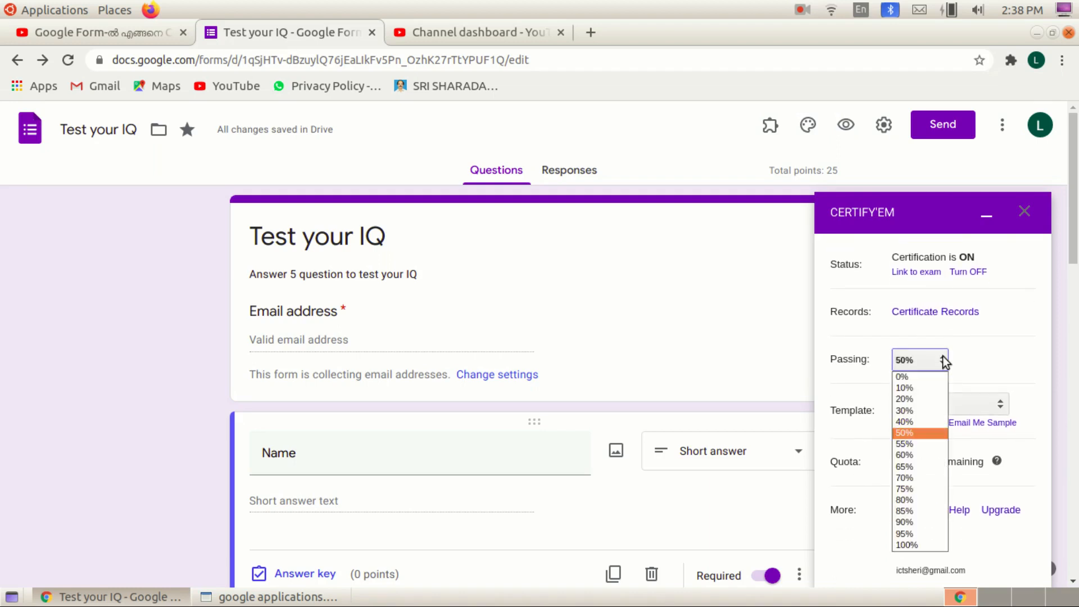
click(913, 499)
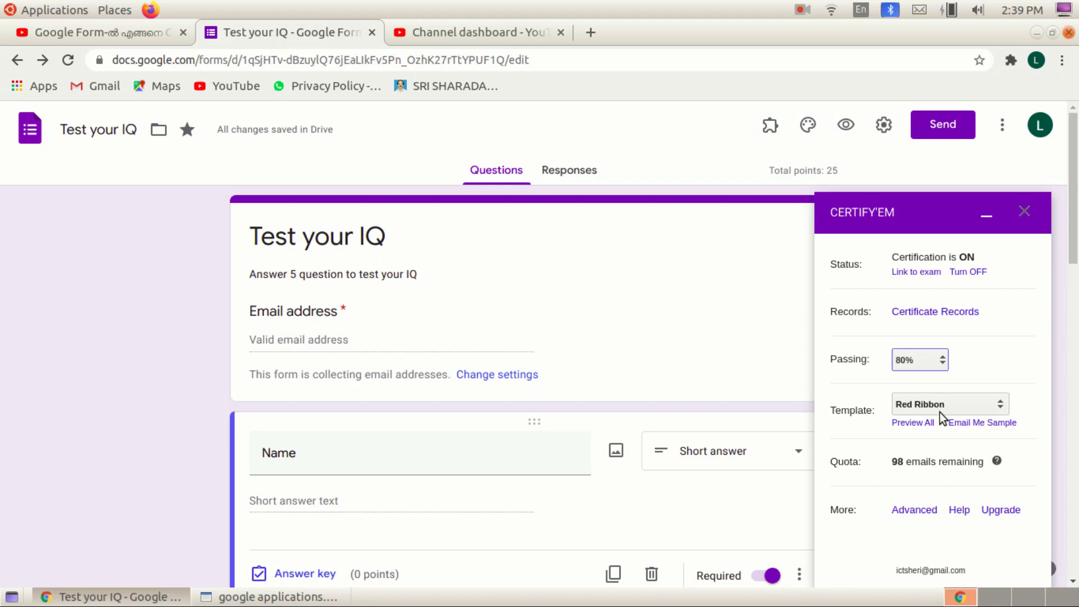
- Examine the certificate template choices and preview all the available designs on the Certify'em website
click(1000, 402)
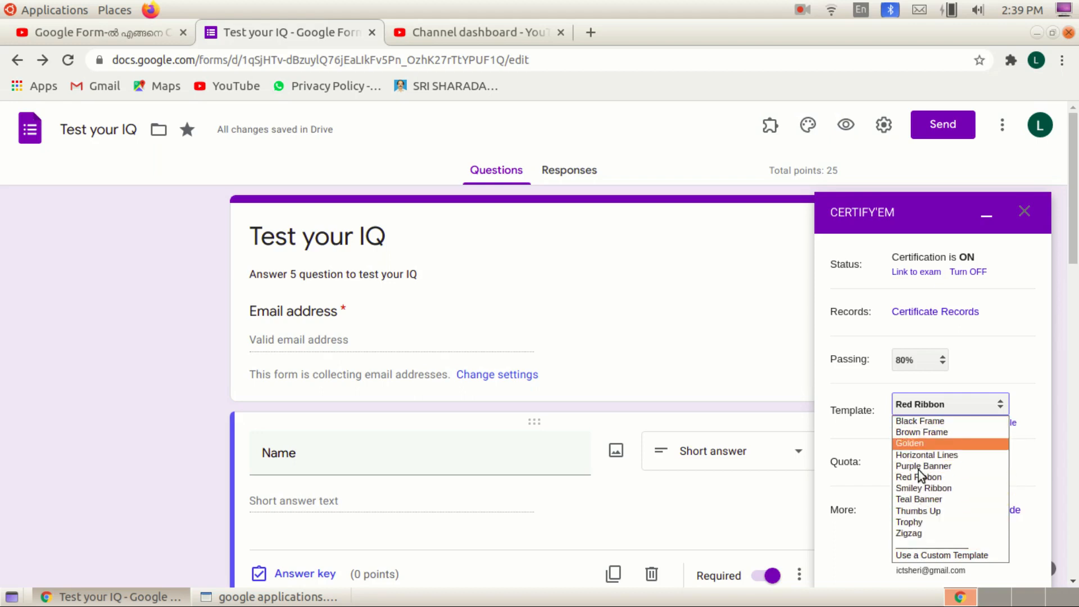
click(856, 426)
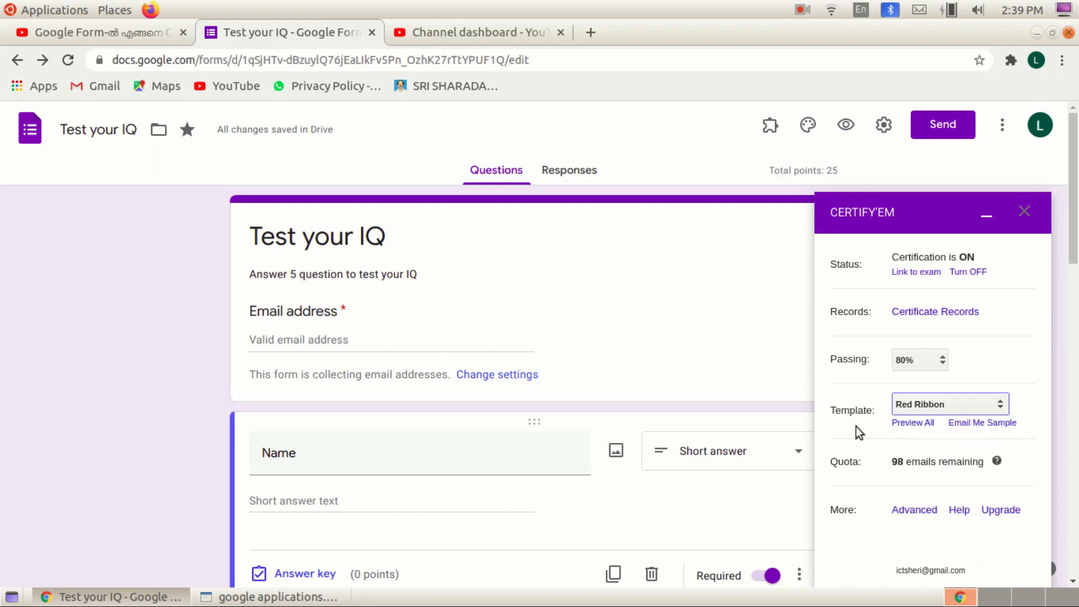
click(926, 425)
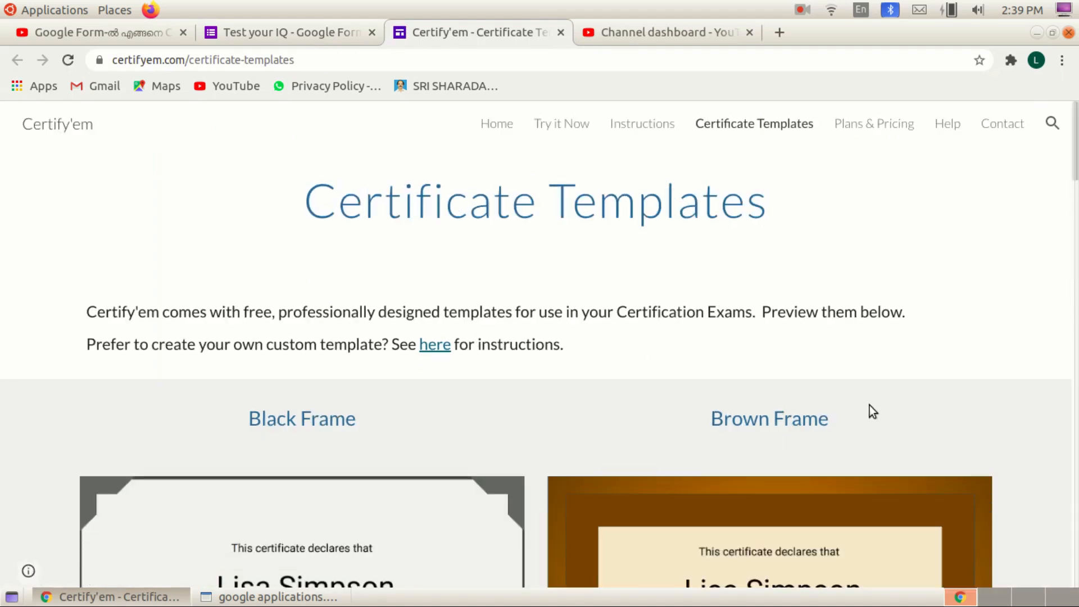
scroll(490, 433, down, 5)
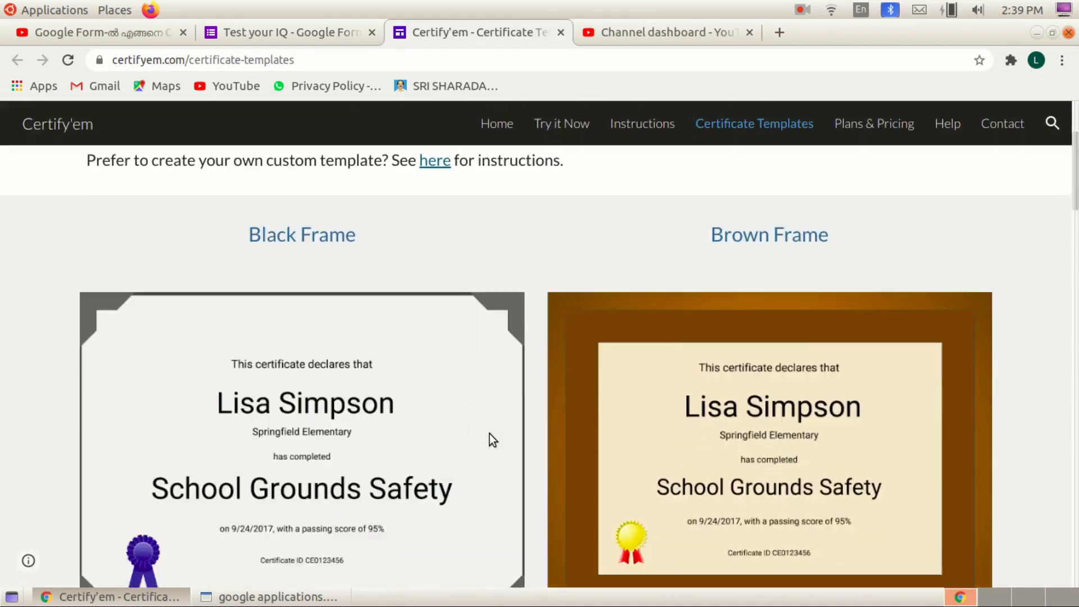
scroll(855, 366, down, 13)
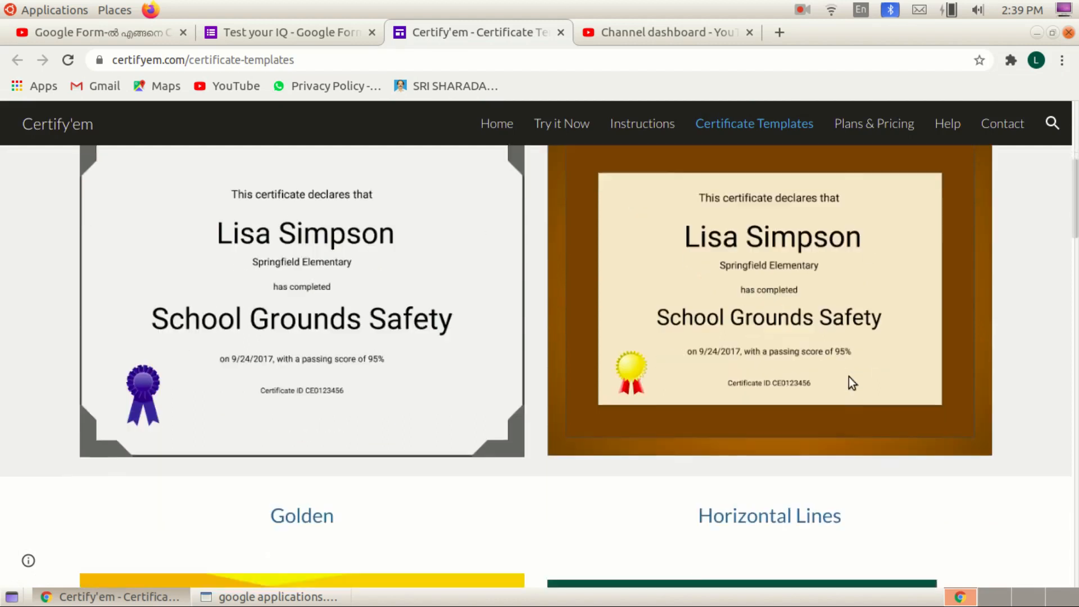
scroll(616, 494, down, 9)
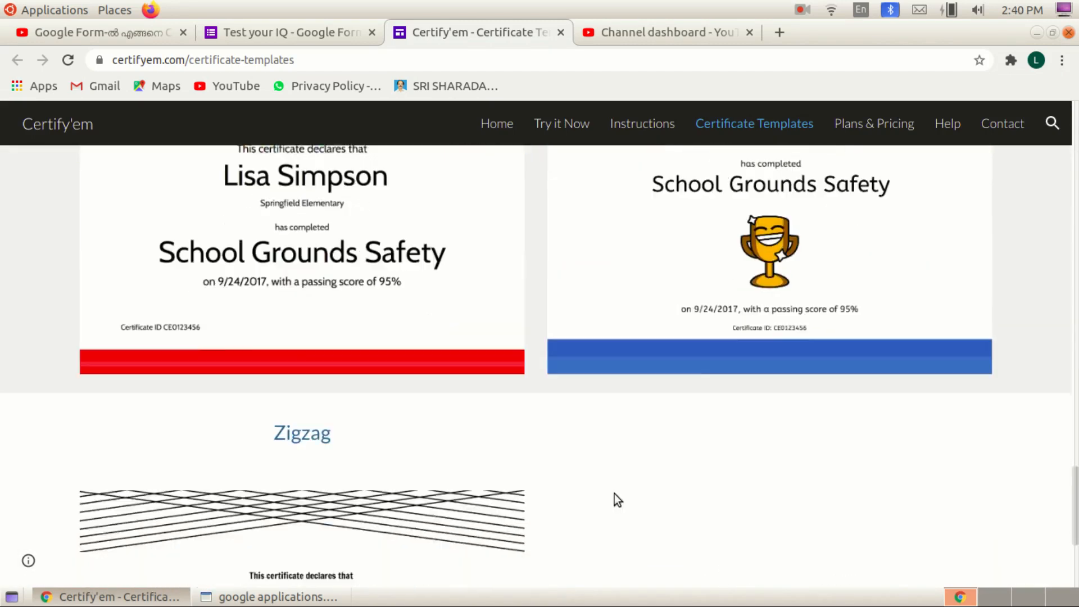
scroll(360, 375, up, 5)
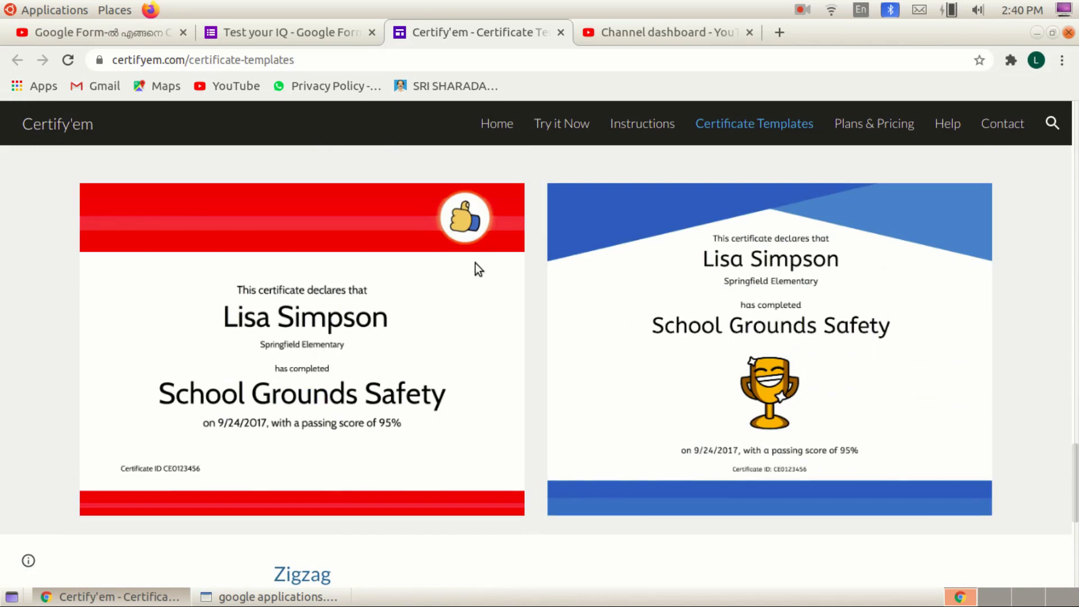
- Return to the form and set the certificate template to Thumbs Up
scroll(392, 391, up, 2)
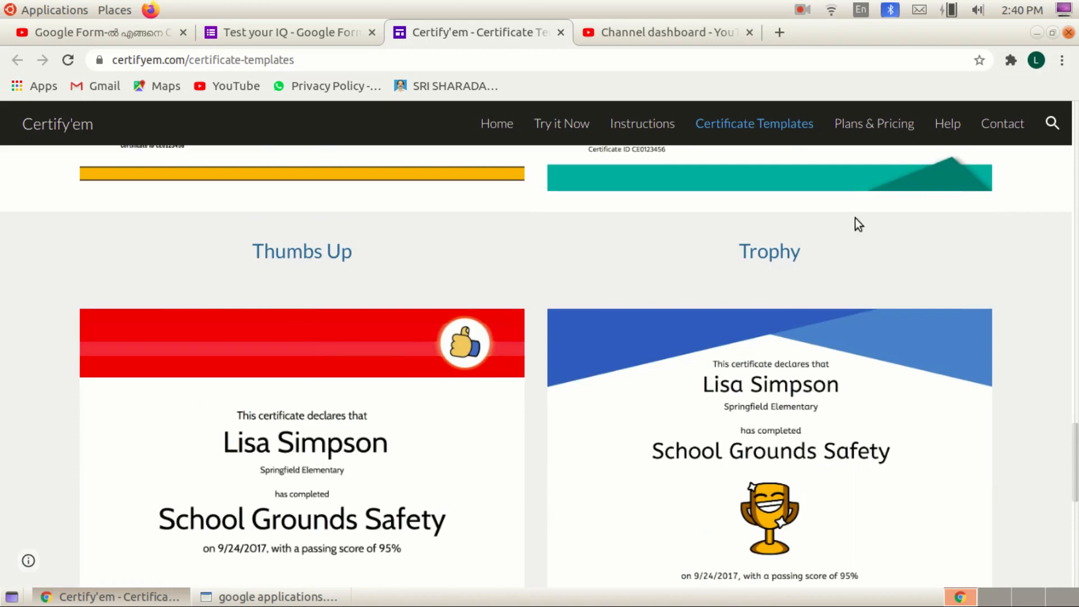
key(ctrl+Page_Up)
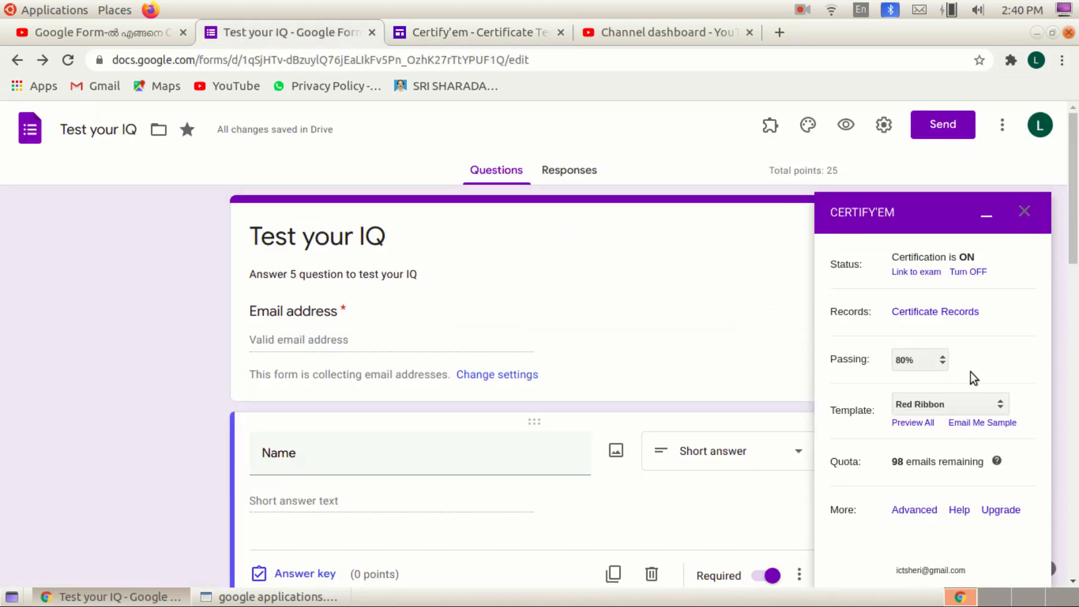
click(1003, 405)
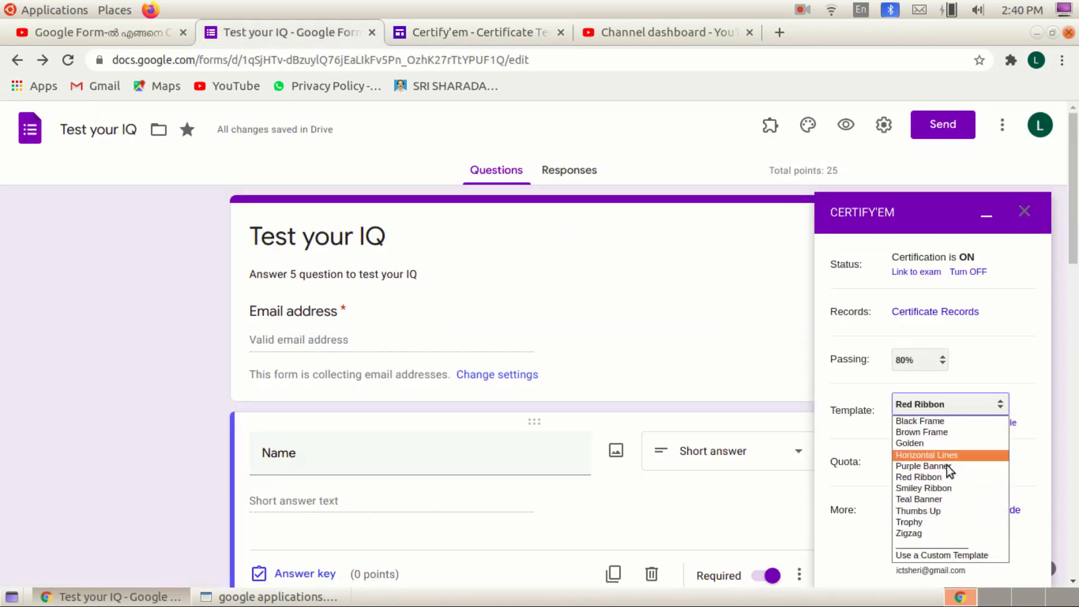
click(938, 512)
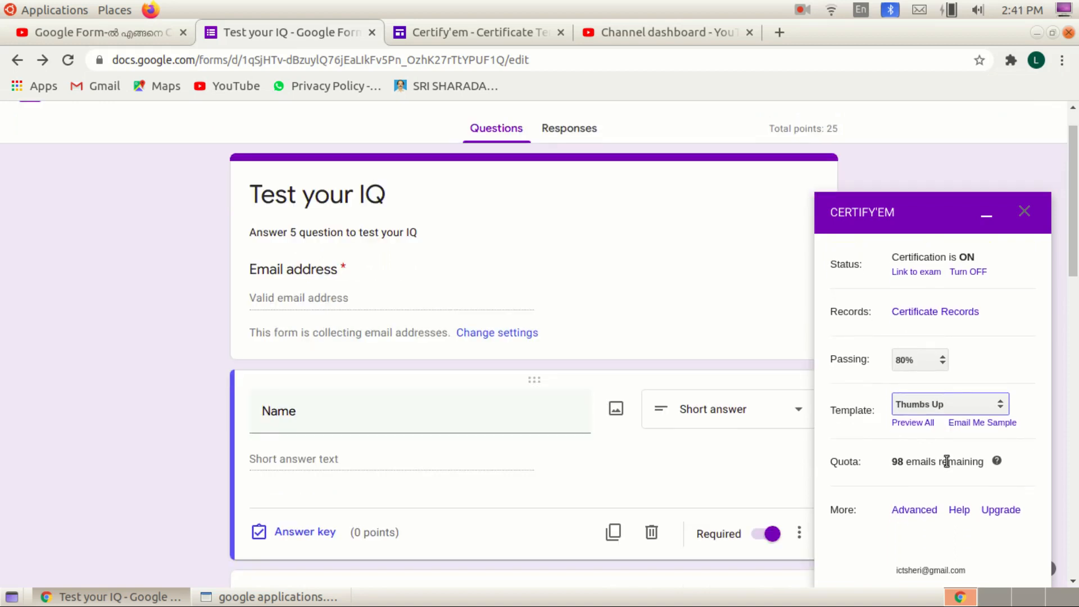
- Review Certify'em's advanced options, keep PDF as the format for sending certificates, and save the changes
click(914, 512)
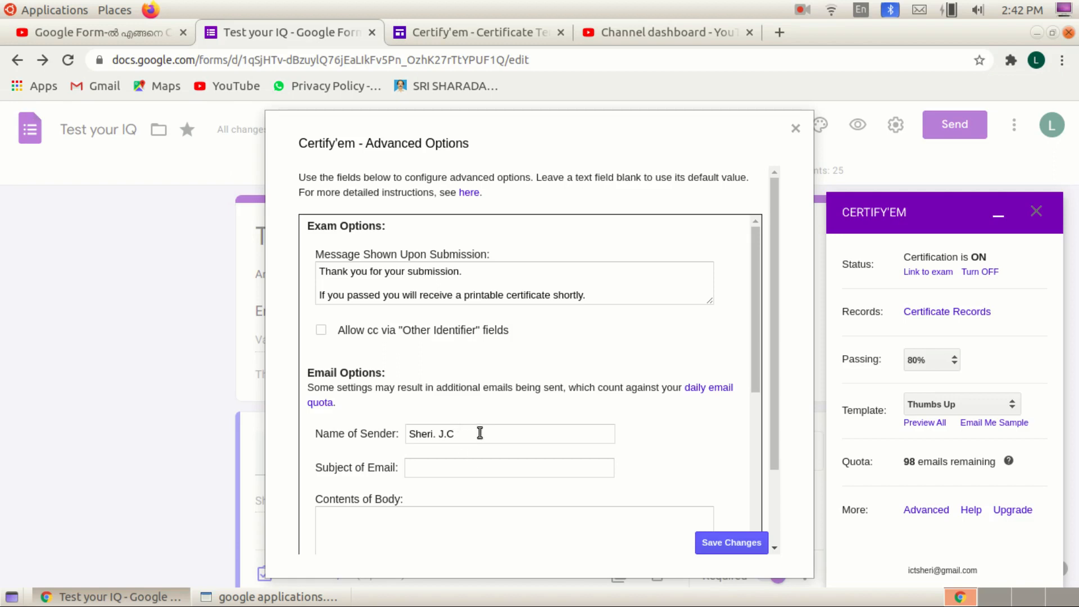
click(392, 529)
scroll(414, 527, down, 3)
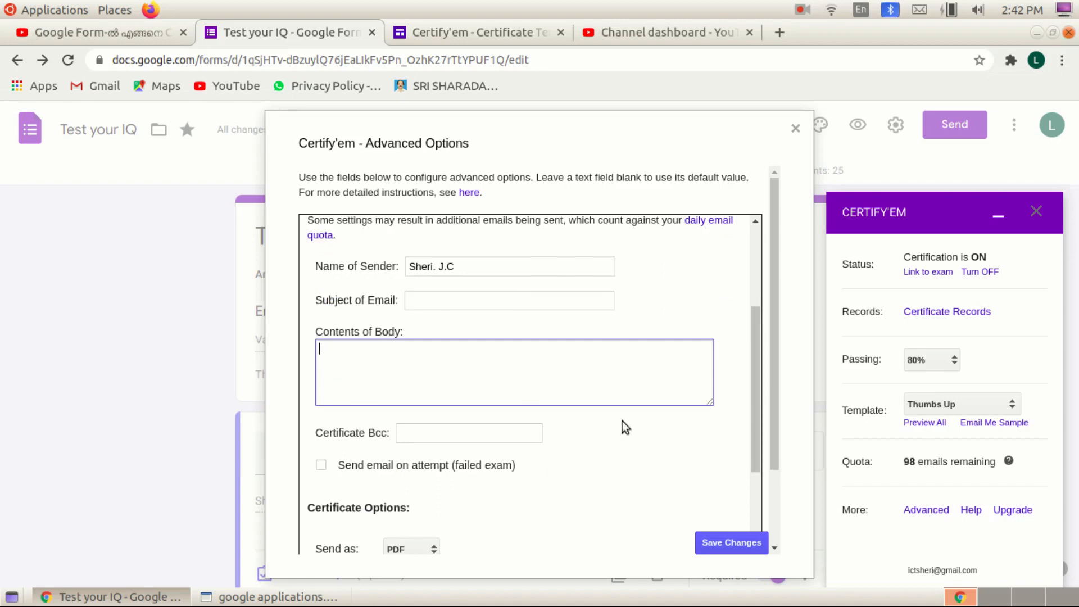
scroll(413, 458, down, 3)
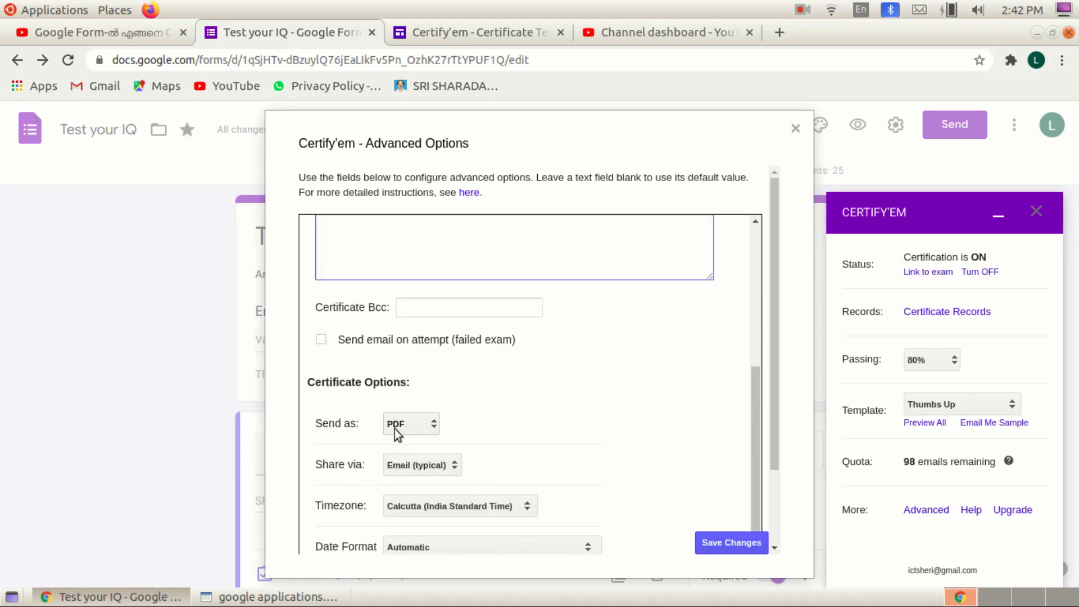
click(436, 427)
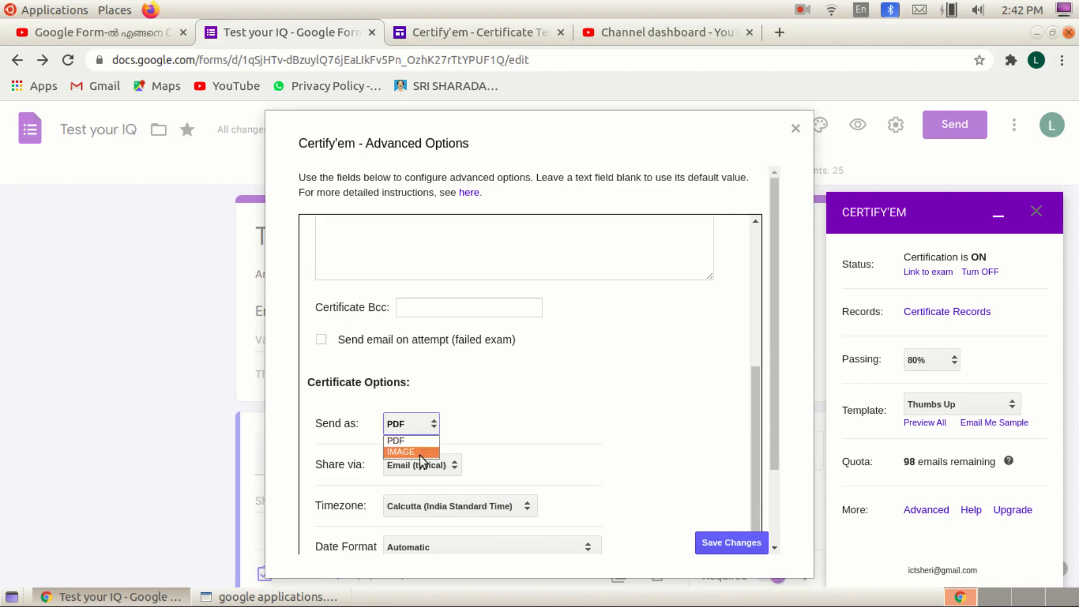
click(404, 442)
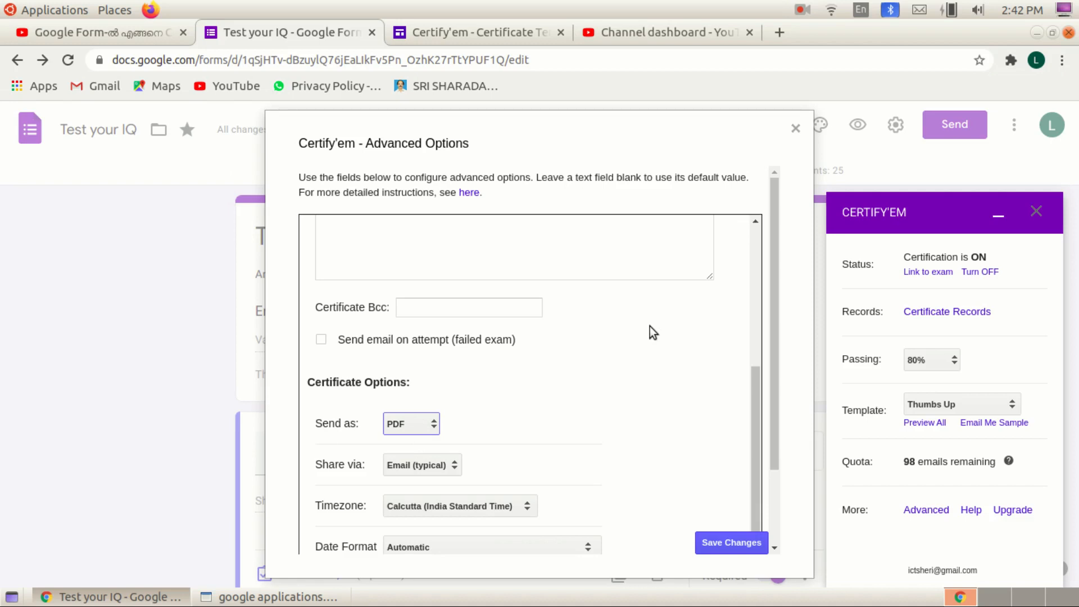
click(712, 546)
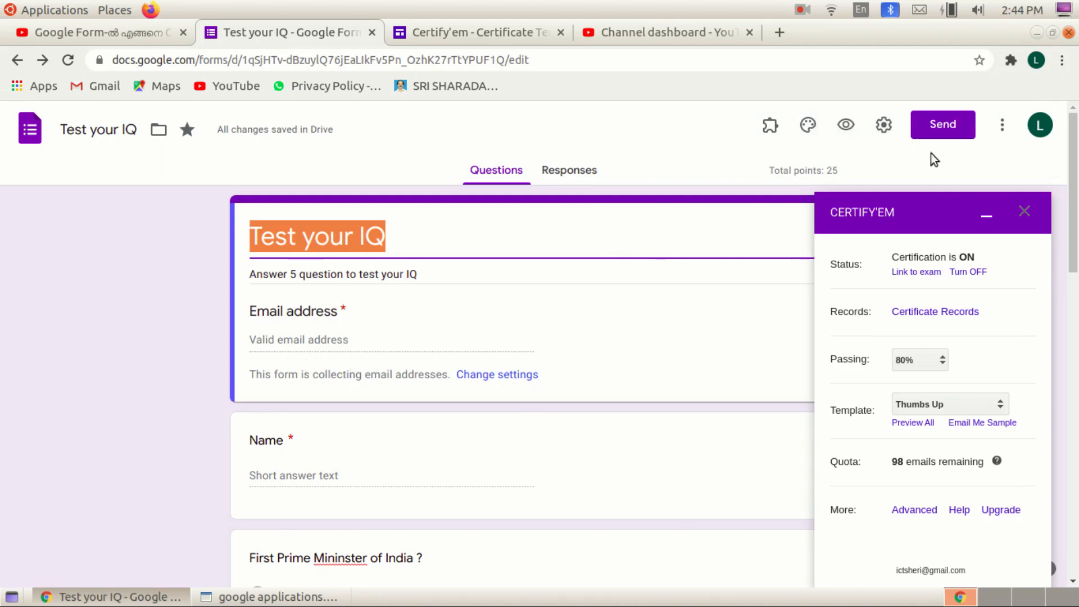
- Copy a shortened link for sharing the form and close the sending options
click(935, 124)
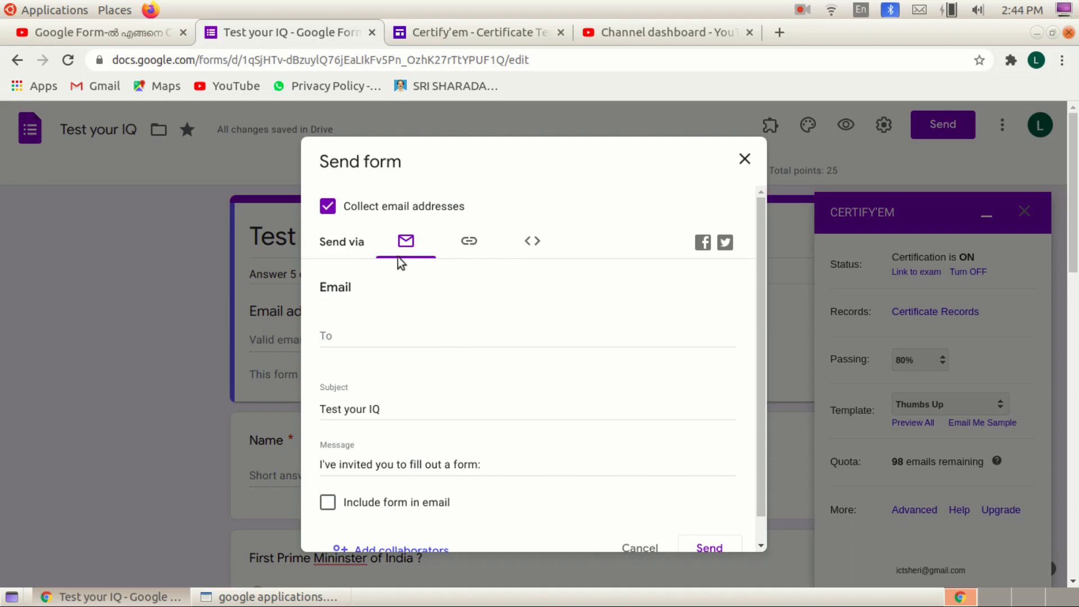
click(340, 332)
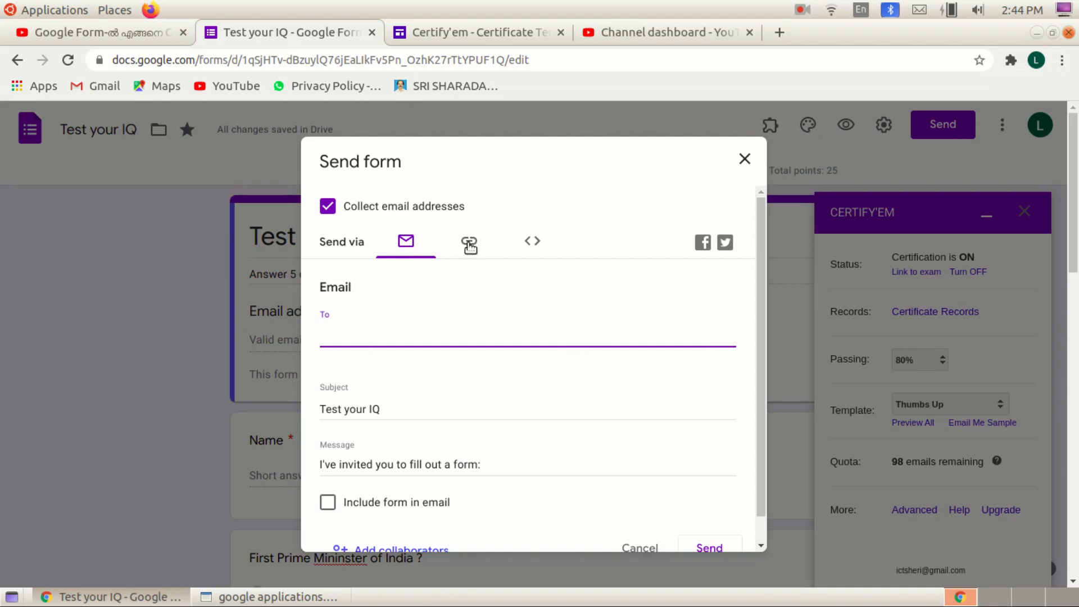
click(469, 246)
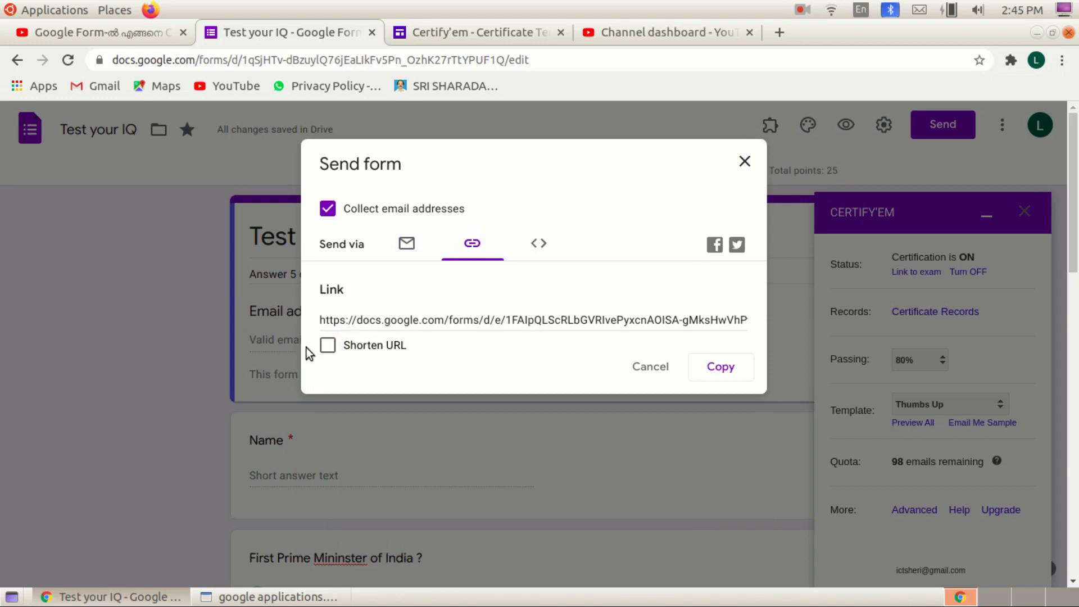
click(329, 351)
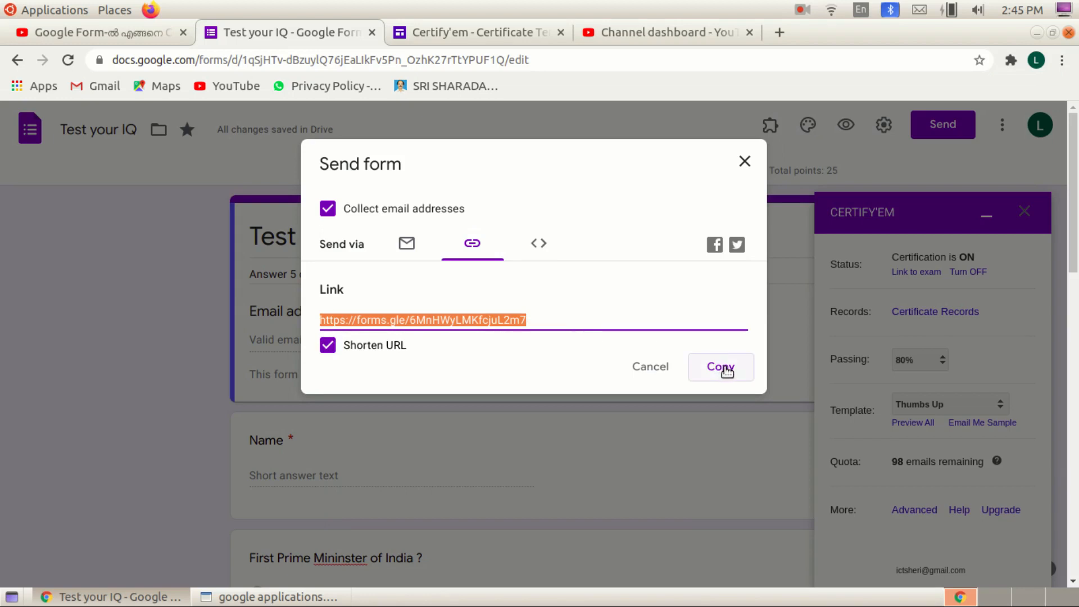
click(722, 367)
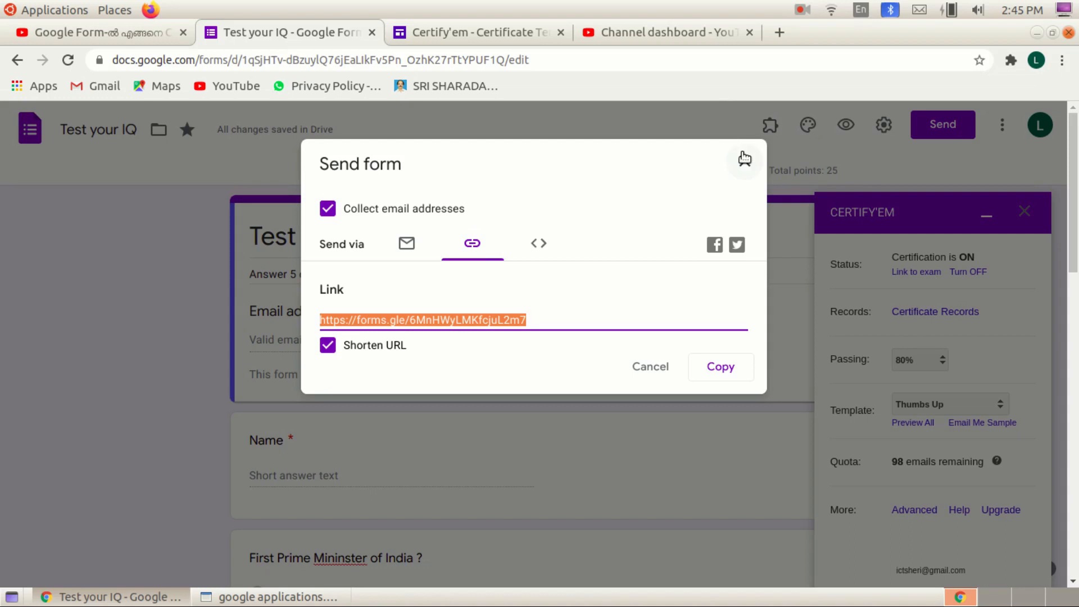
click(719, 368)
click(745, 163)
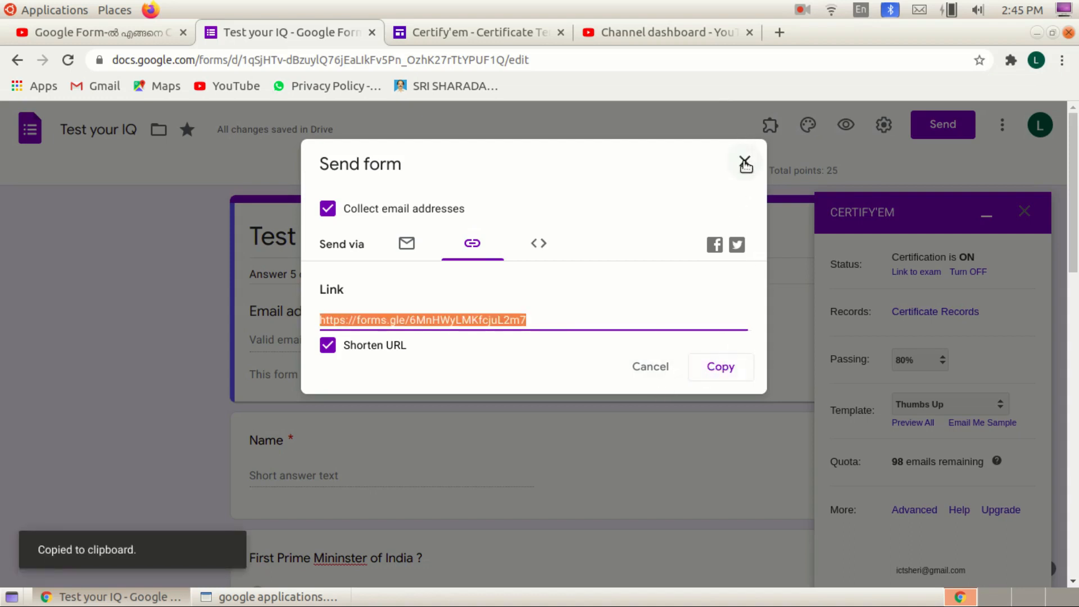
- Open the copied form link in a new browser tab and fill in the respondent's email address and name
click(777, 37)
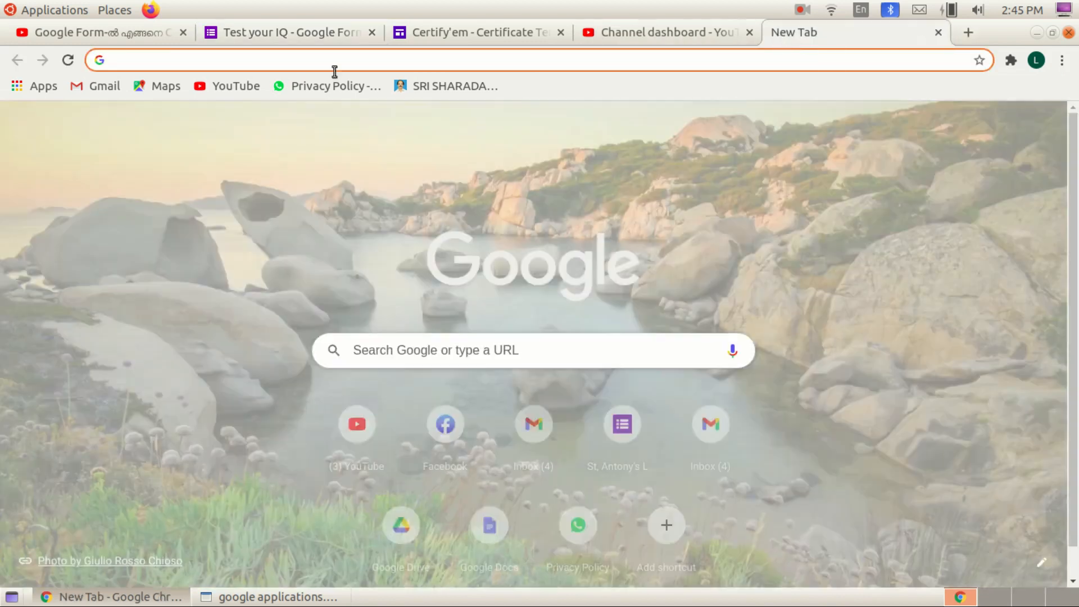
right_click(208, 60)
click(247, 137)
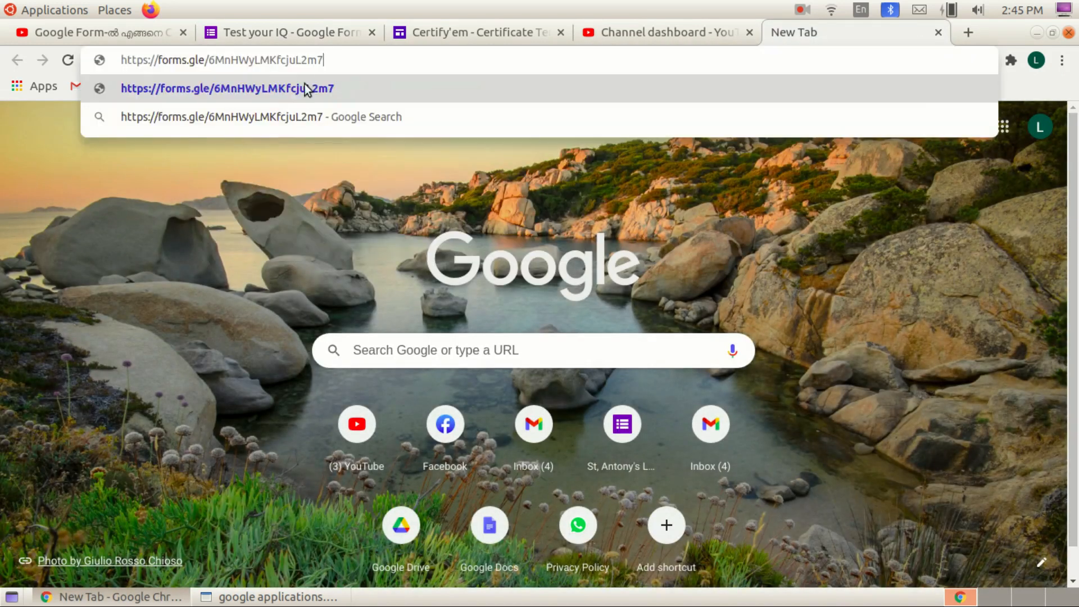
key(Return)
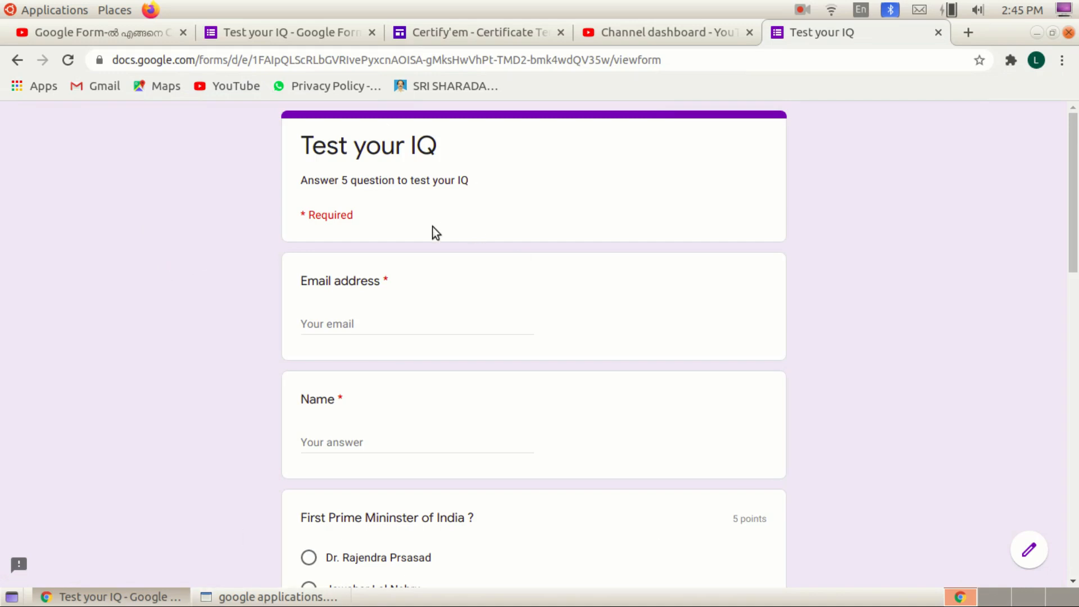
click(336, 325)
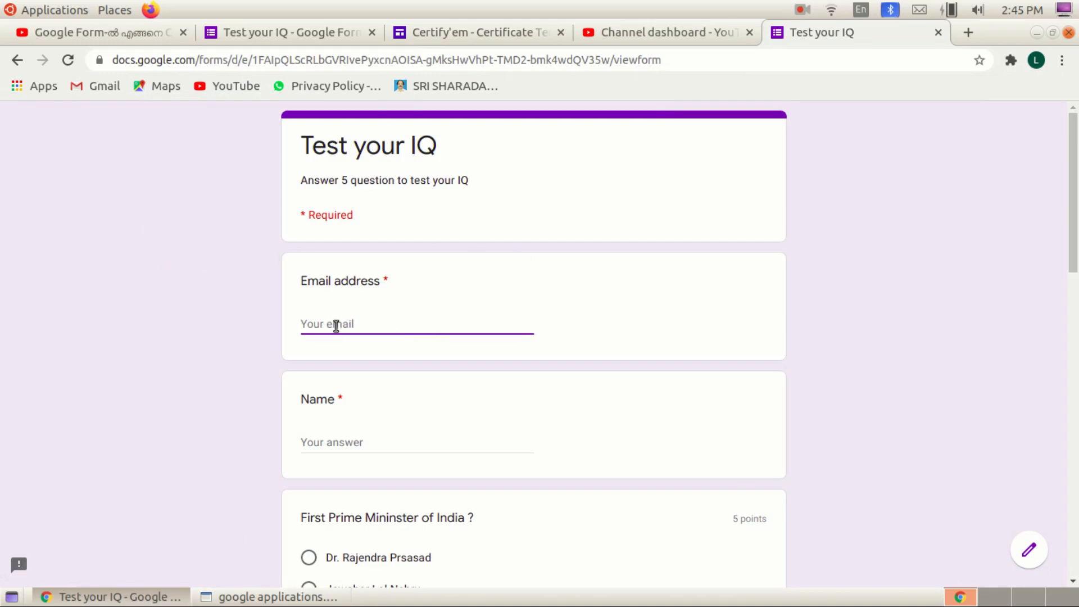
text(she)
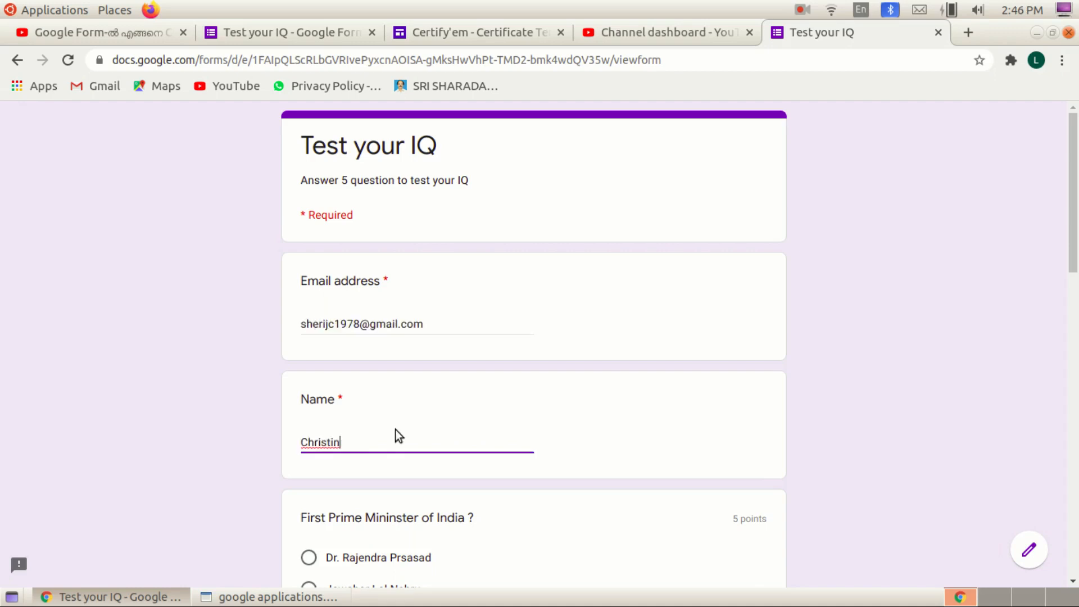
- Answer the five quiz questions with Jawahar Lal Nehru, Narendra Modi, Pinarayi Vijyan, Prof. C. Raveendranadh and 144, and submit the form
scroll(398, 436, down, 2)
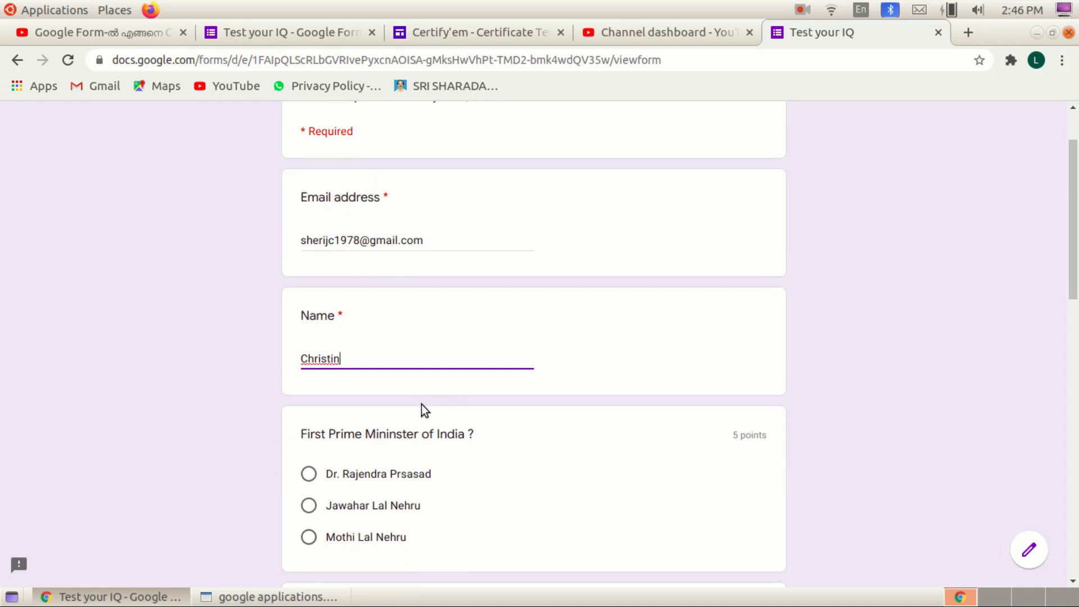
scroll(418, 405, down, 1)
scroll(388, 401, down, 3)
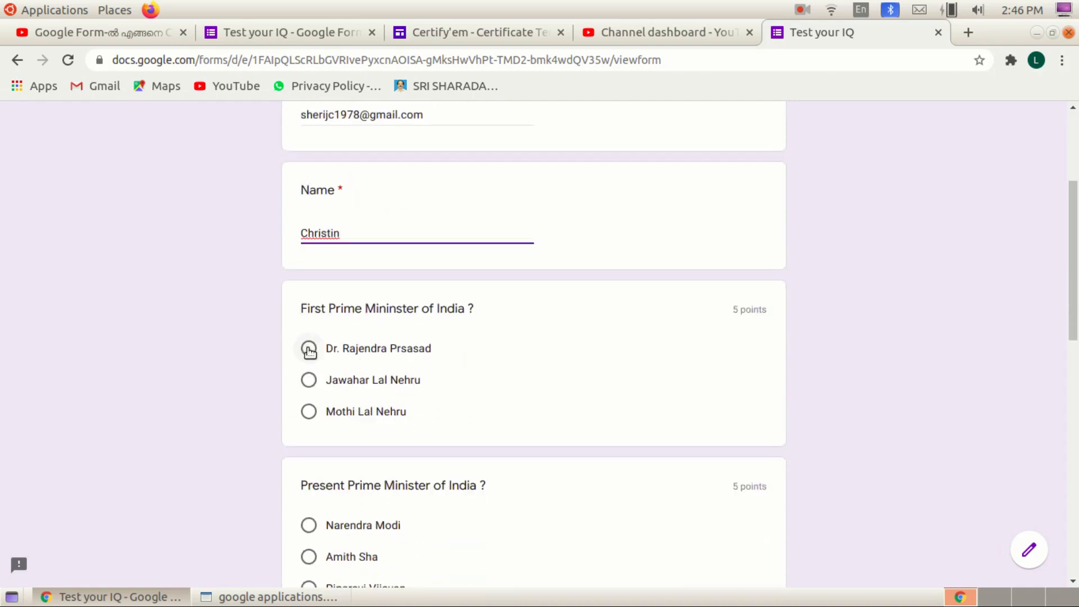
click(309, 380)
scroll(365, 380, down, 2)
scroll(366, 380, down, 1)
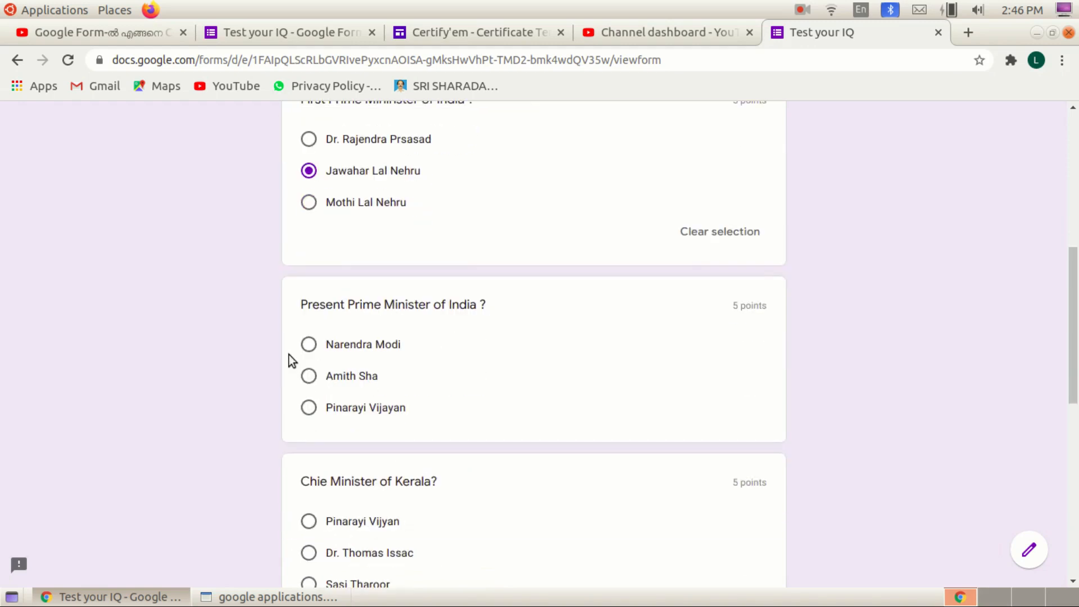
click(310, 345)
scroll(548, 401, down, 2)
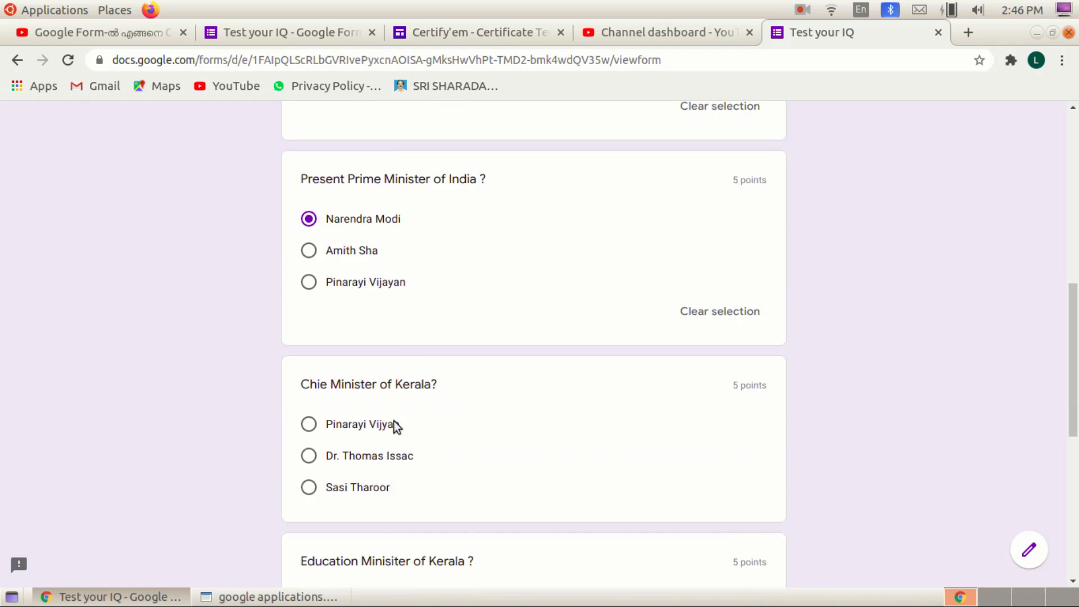
scroll(375, 415, down, 1)
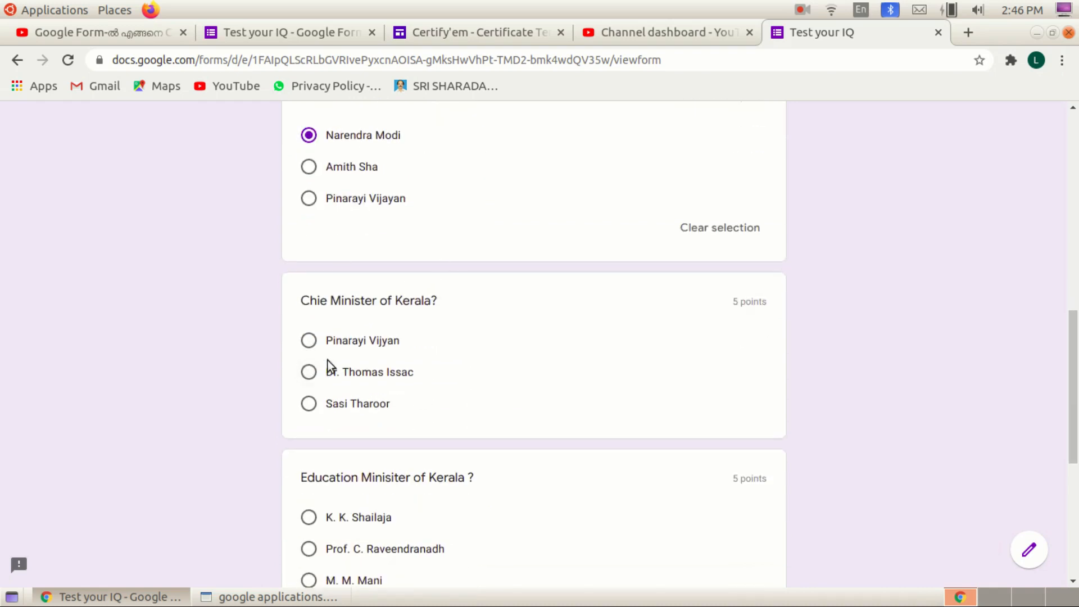
click(309, 340)
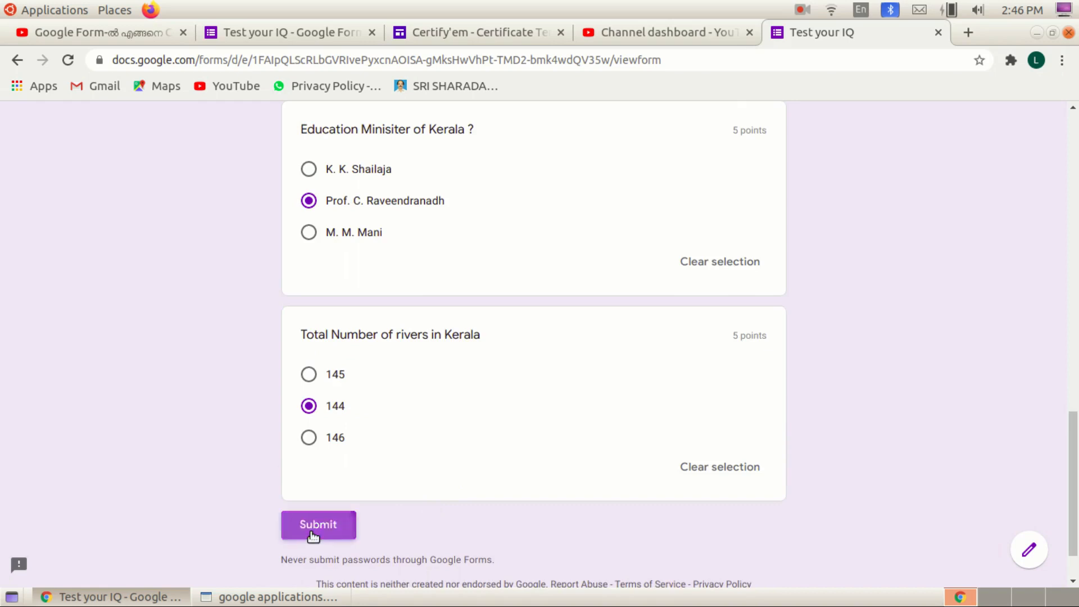
click(313, 533)
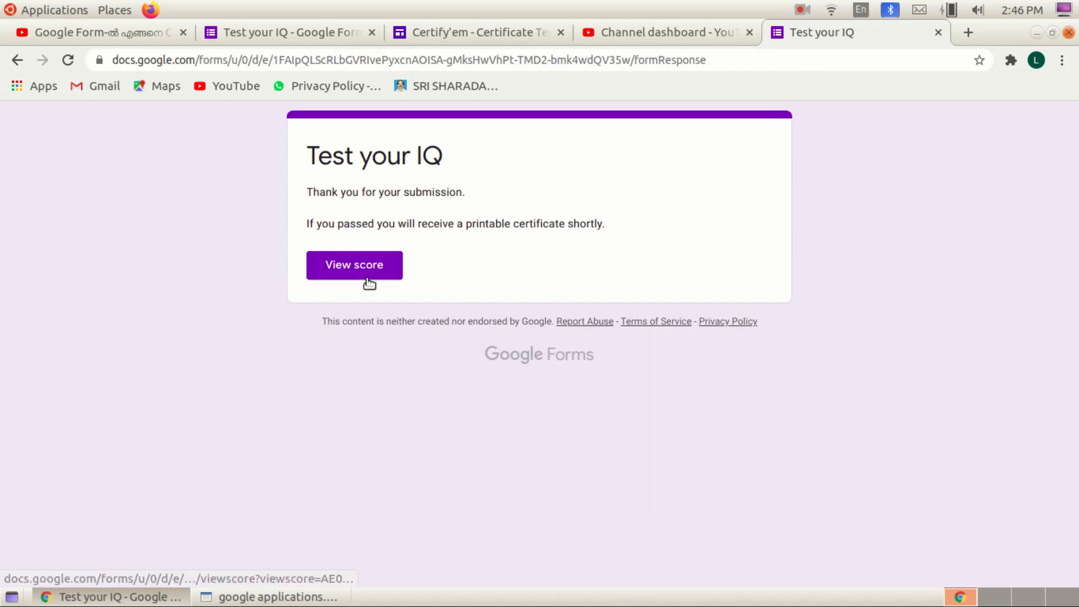
- View the score of the submitted quiz and examine how each answer was graded
click(344, 271)
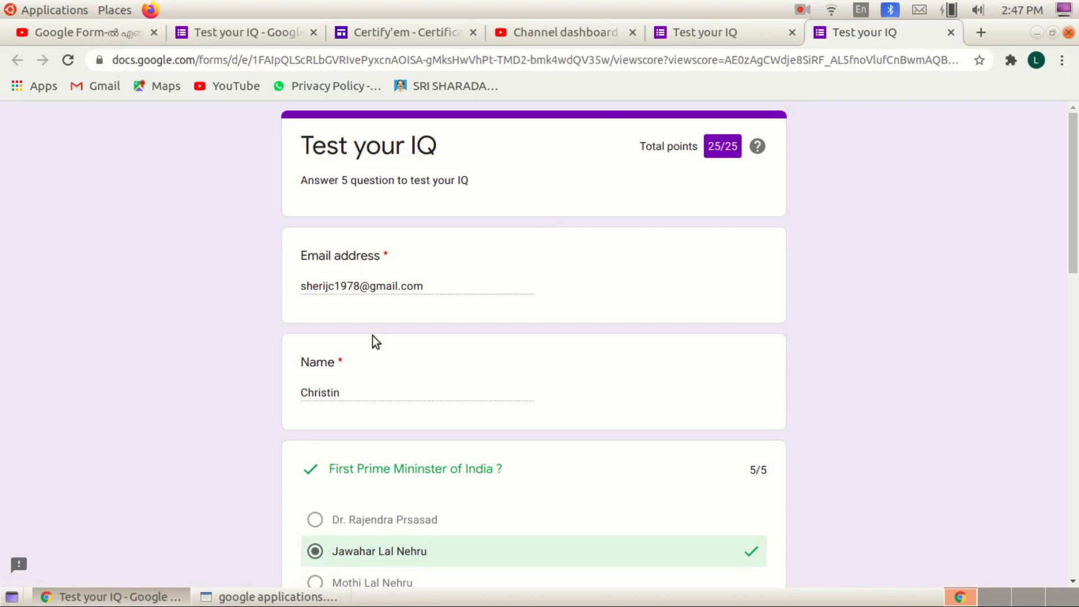
scroll(373, 335, down, 3)
scroll(401, 256, down, 4)
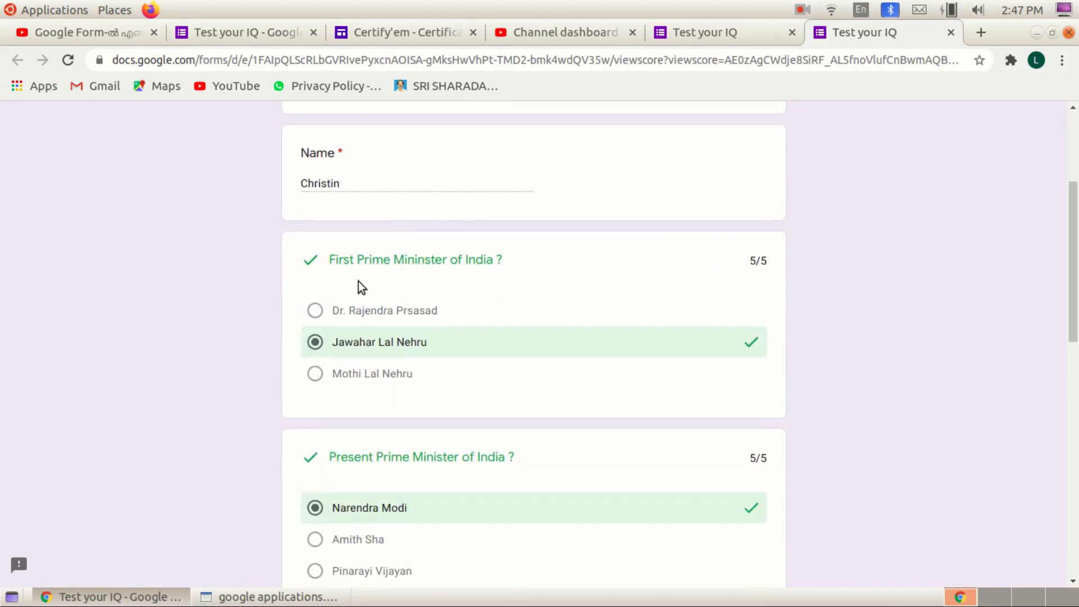
scroll(754, 351, down, 6)
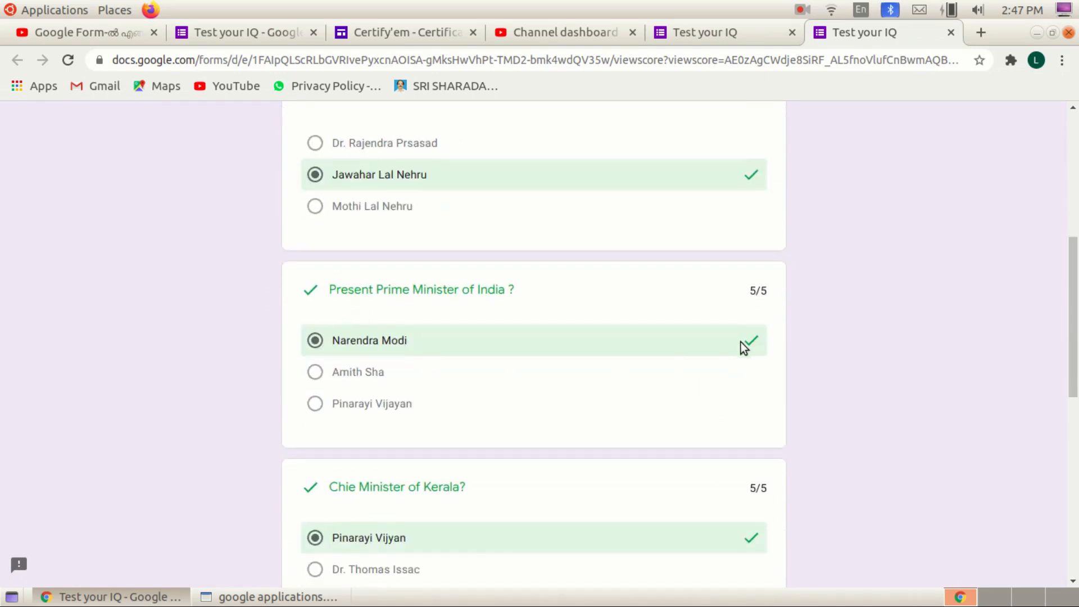
scroll(747, 345, down, 6)
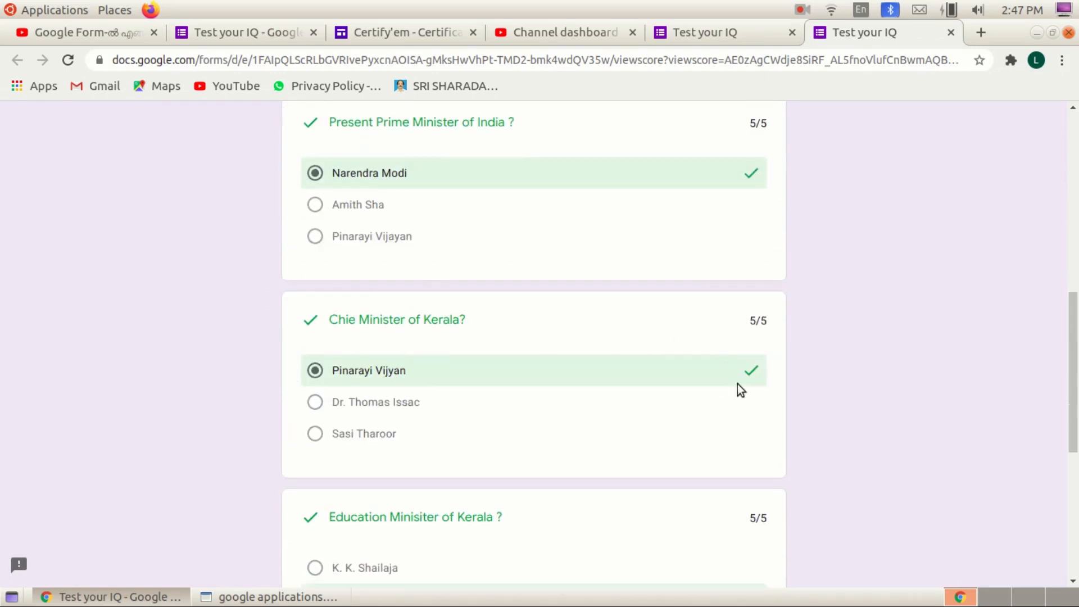
scroll(758, 382, down, 13)
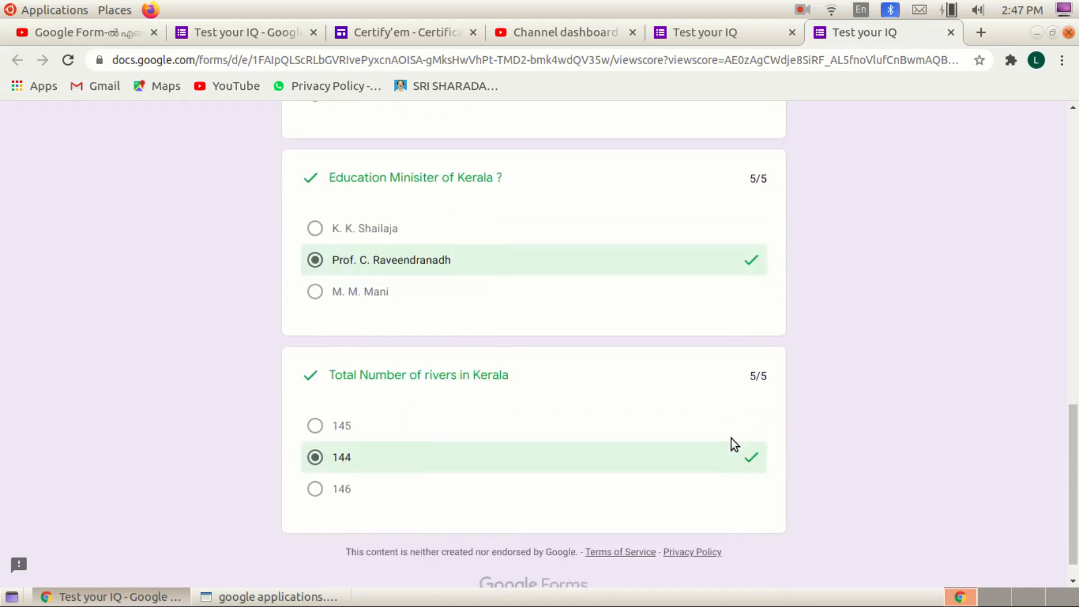
scroll(582, 358, up, 20)
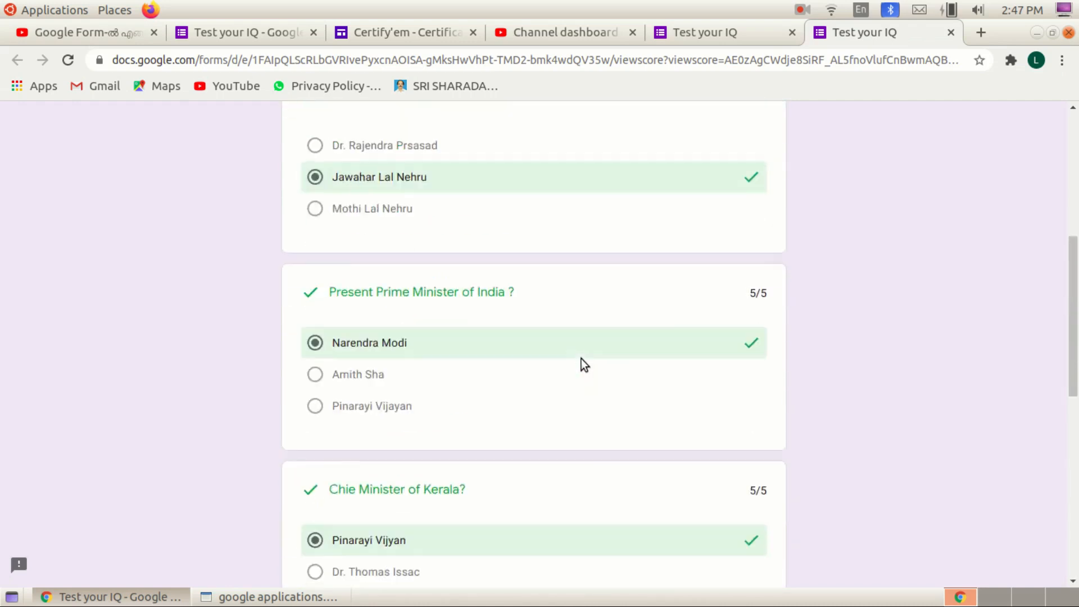
scroll(582, 359, up, 4)
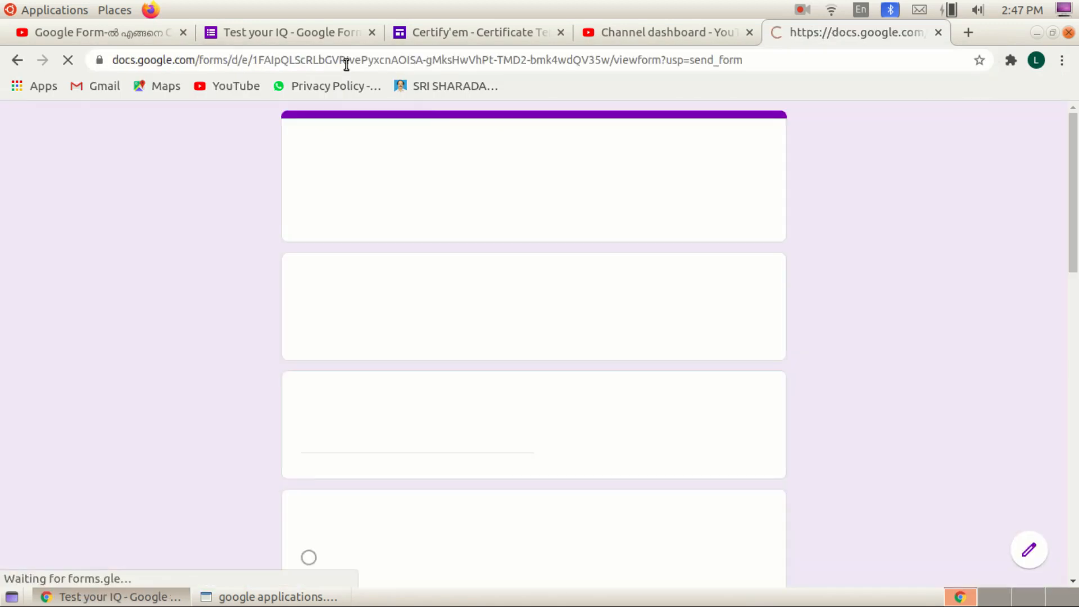
- Fill in a second respondent's email and name, answer Dr. Rajendra Prsasad, Narendra Modi, Dr. Thomas Issac, K. K. Shailaja and 145, and submit
click(336, 325)
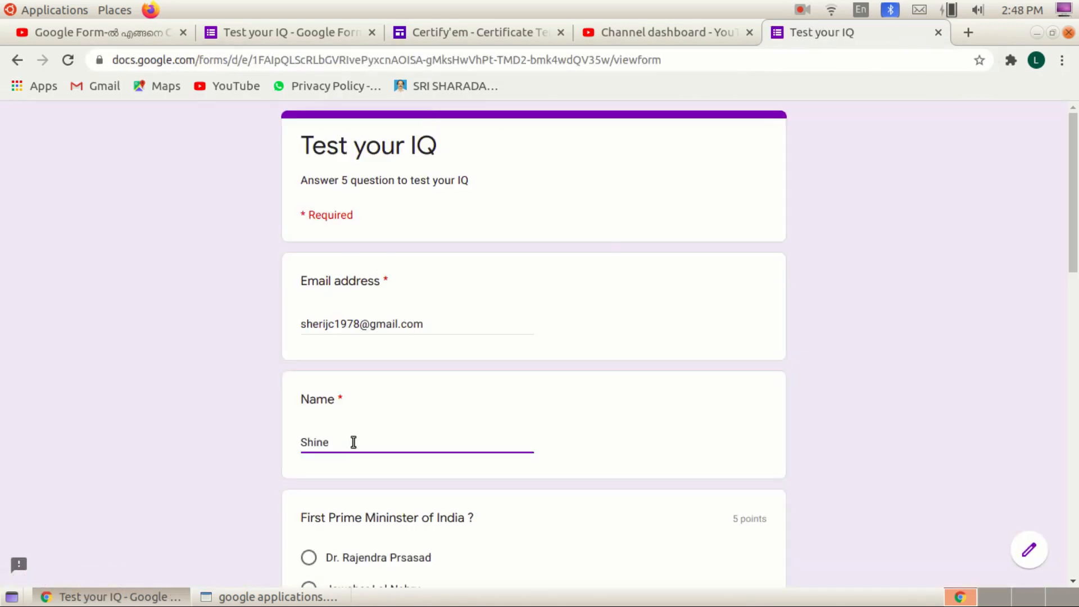
scroll(385, 436, down, 2)
scroll(418, 409, down, 4)
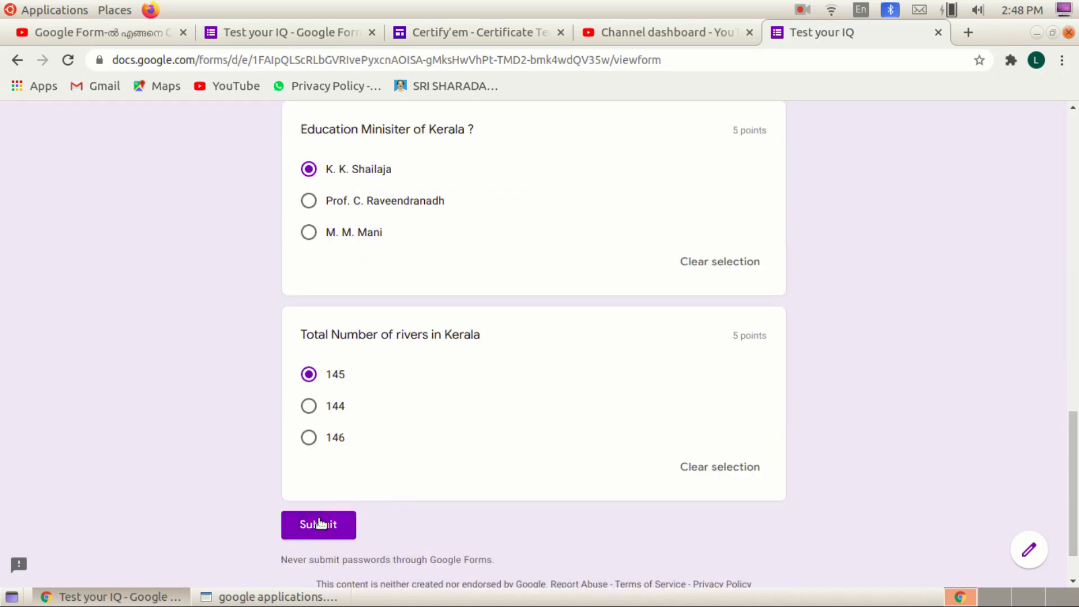
click(321, 526)
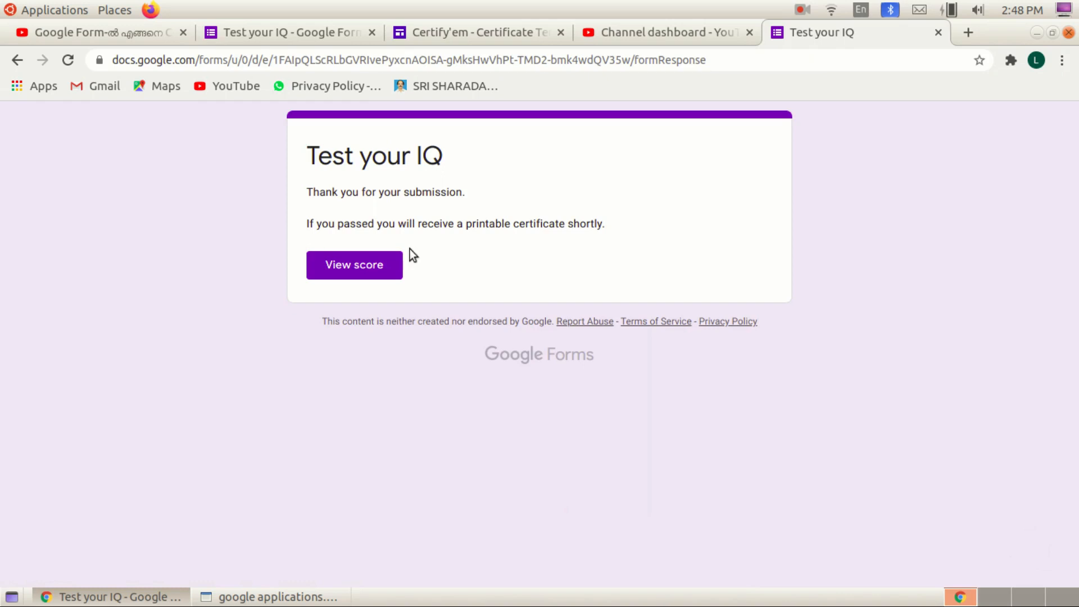
- View the second submission's score and examine the grading and correct answer shown for each question
click(354, 259)
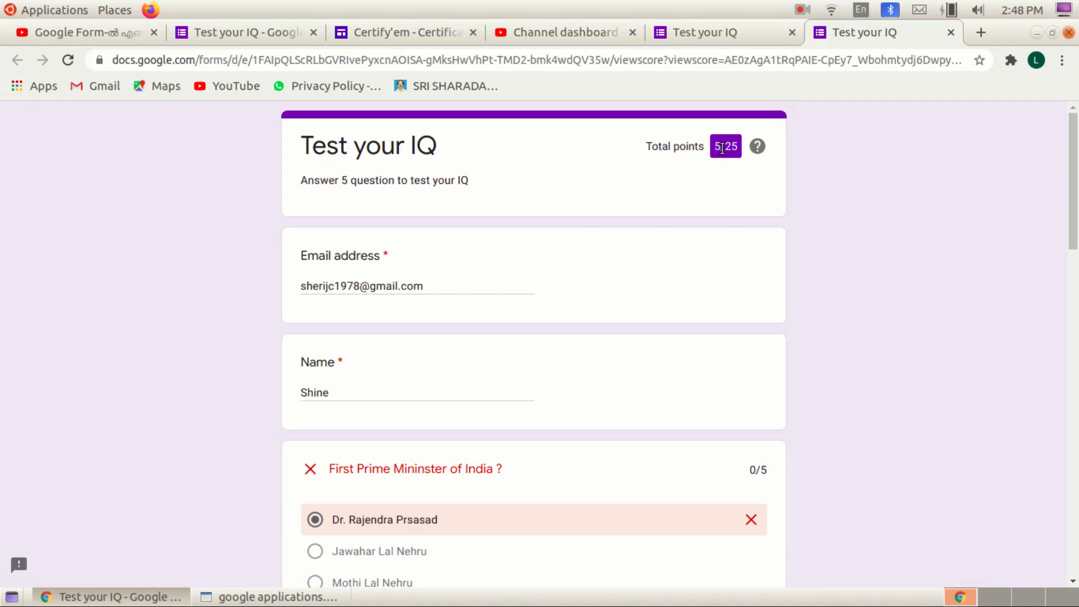
scroll(590, 304, down, 5)
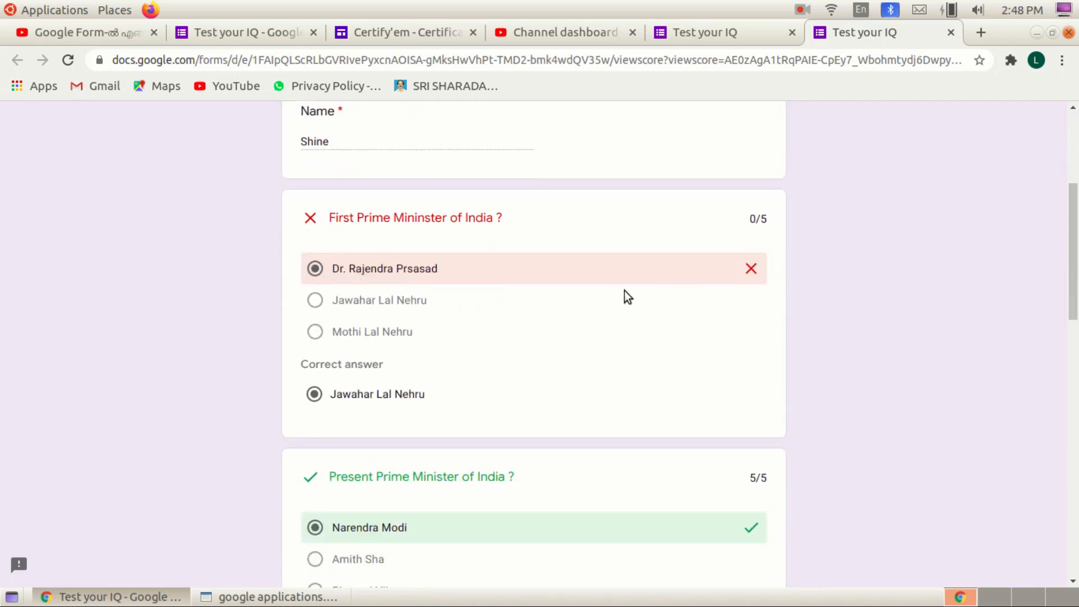
scroll(562, 337, down, 2)
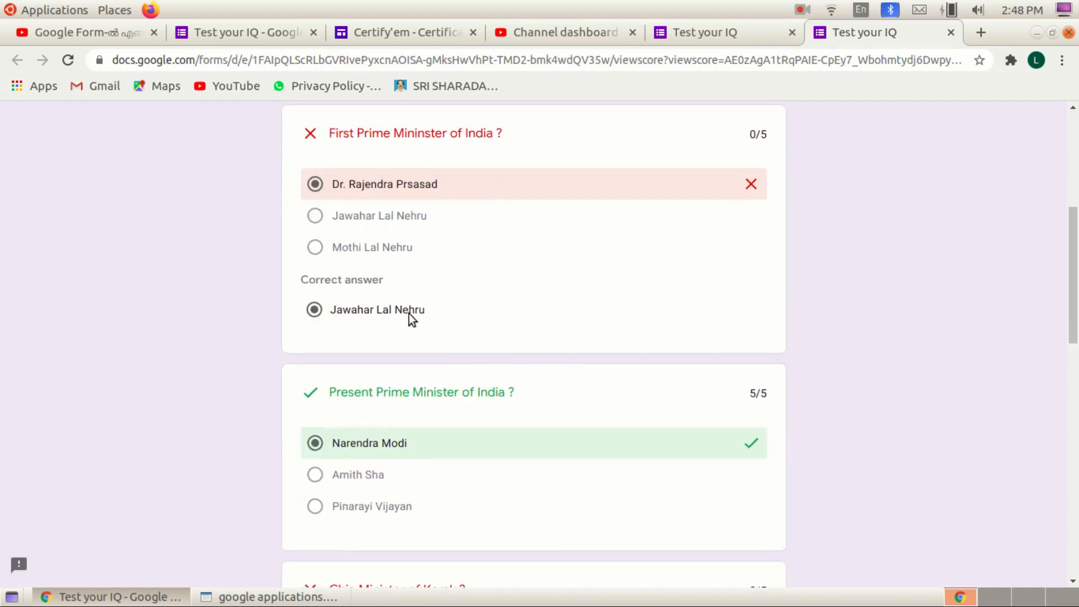
scroll(364, 353, down, 1)
scroll(755, 416, down, 4)
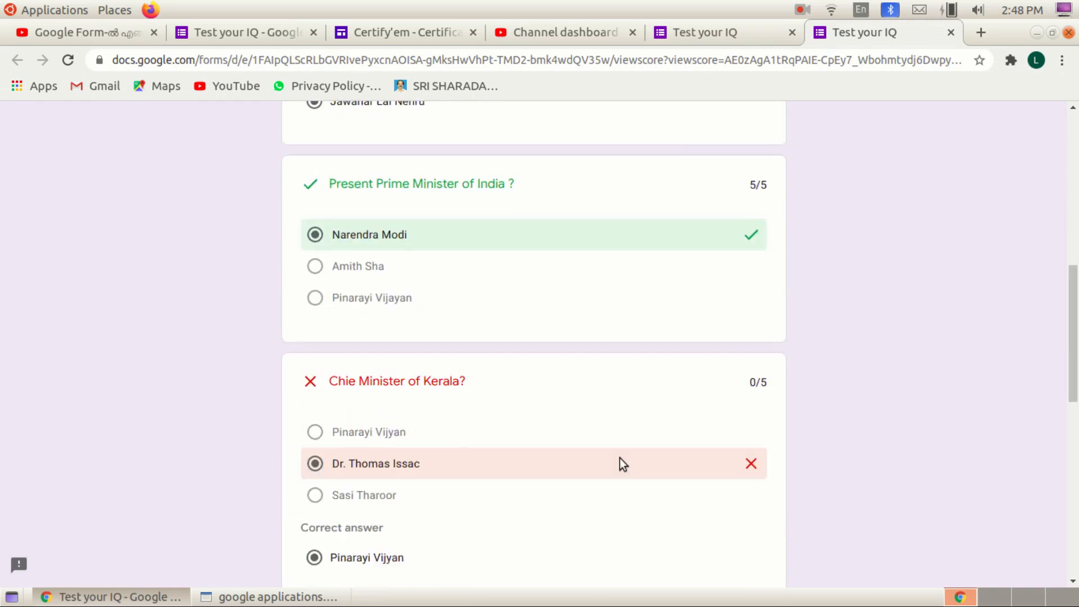
scroll(579, 466, down, 2)
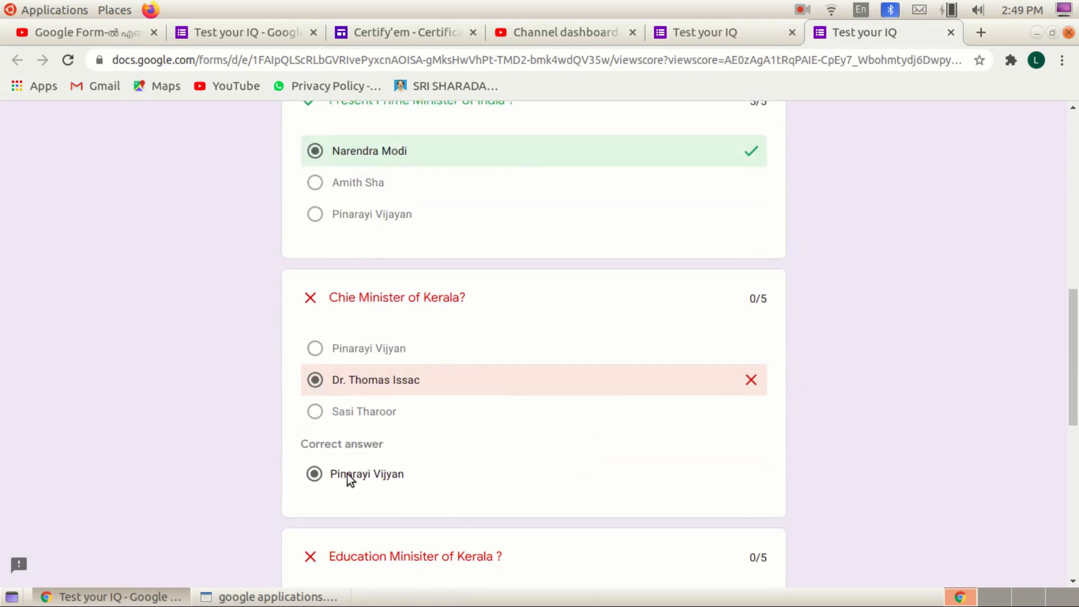
scroll(371, 482, down, 9)
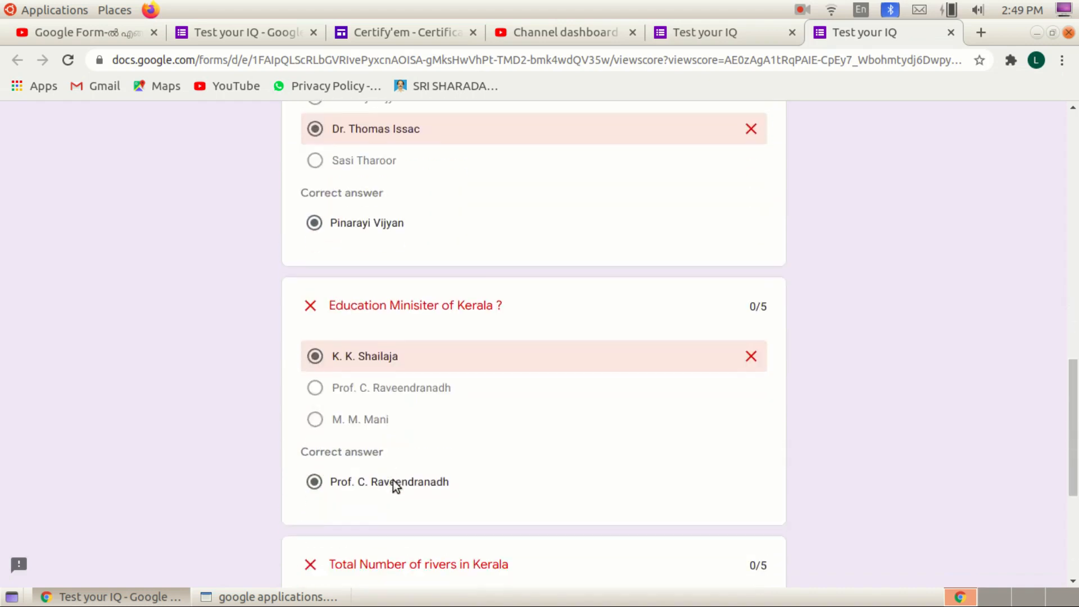
scroll(464, 466, down, 4)
scroll(466, 461, up, 18)
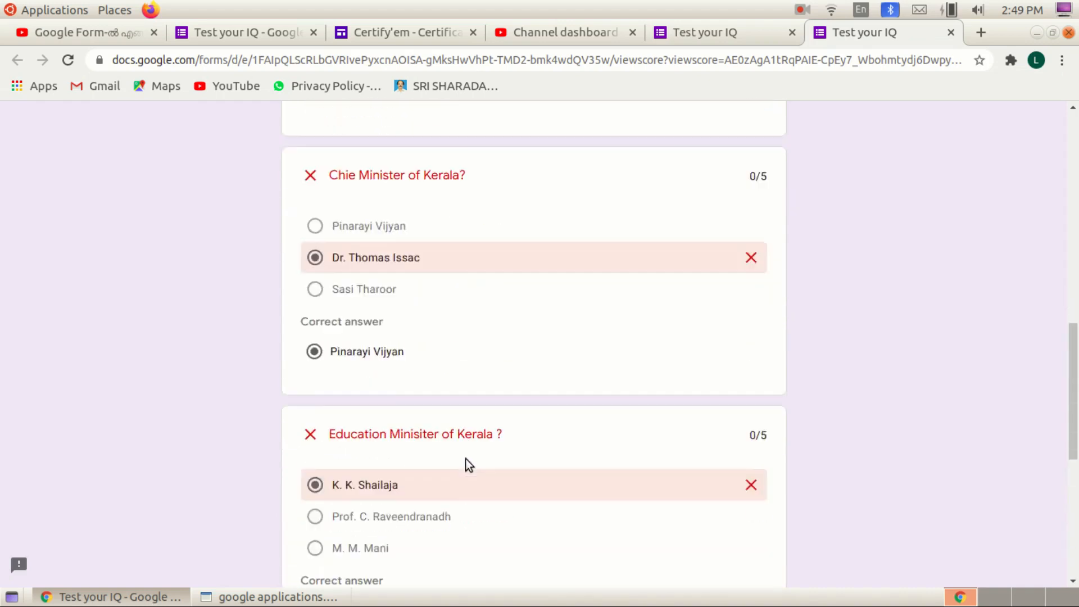
scroll(603, 290, up, 9)
- Return to the form editor and review the response summary, including the scores and respondent names
click(415, 35)
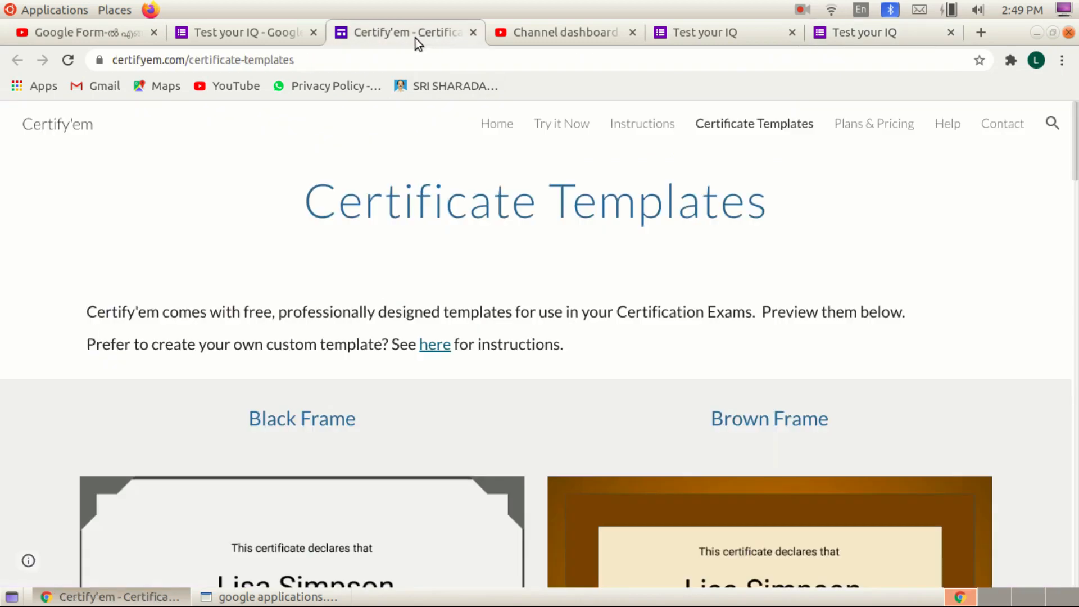
click(310, 36)
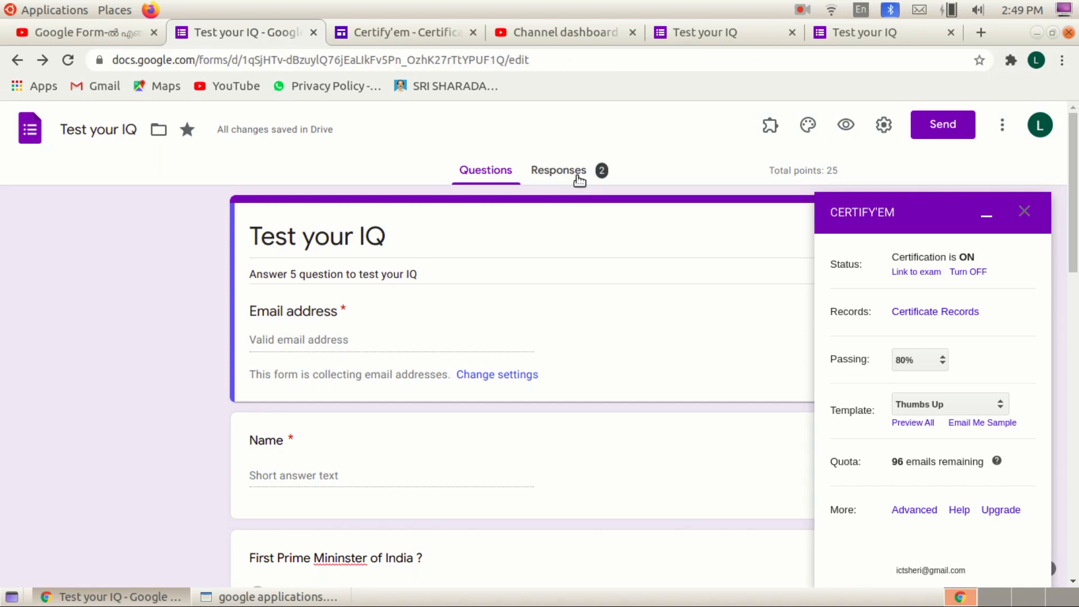
click(553, 173)
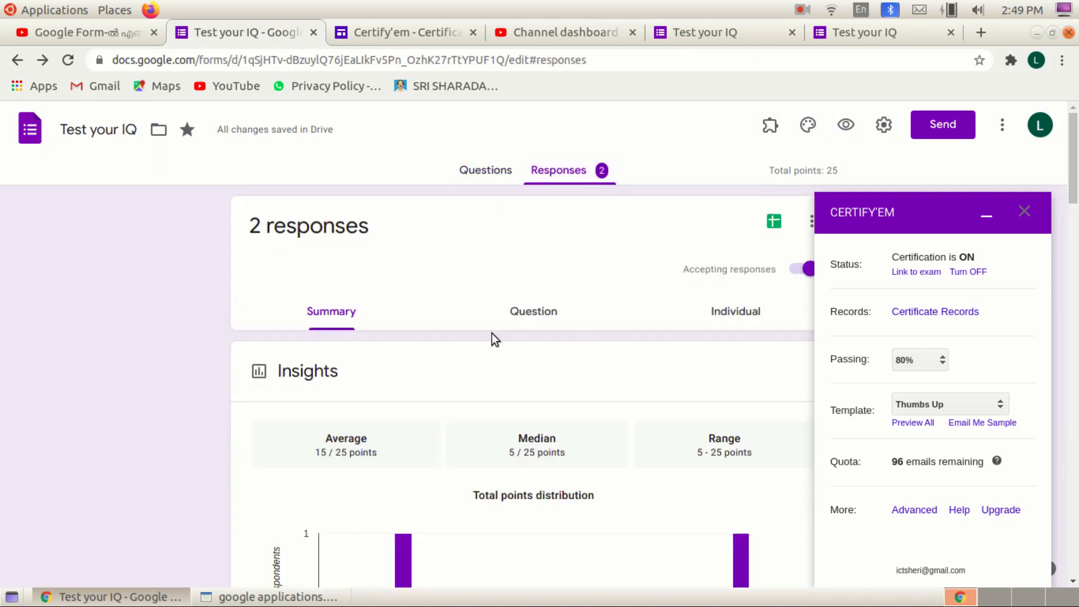
scroll(491, 333, down, 8)
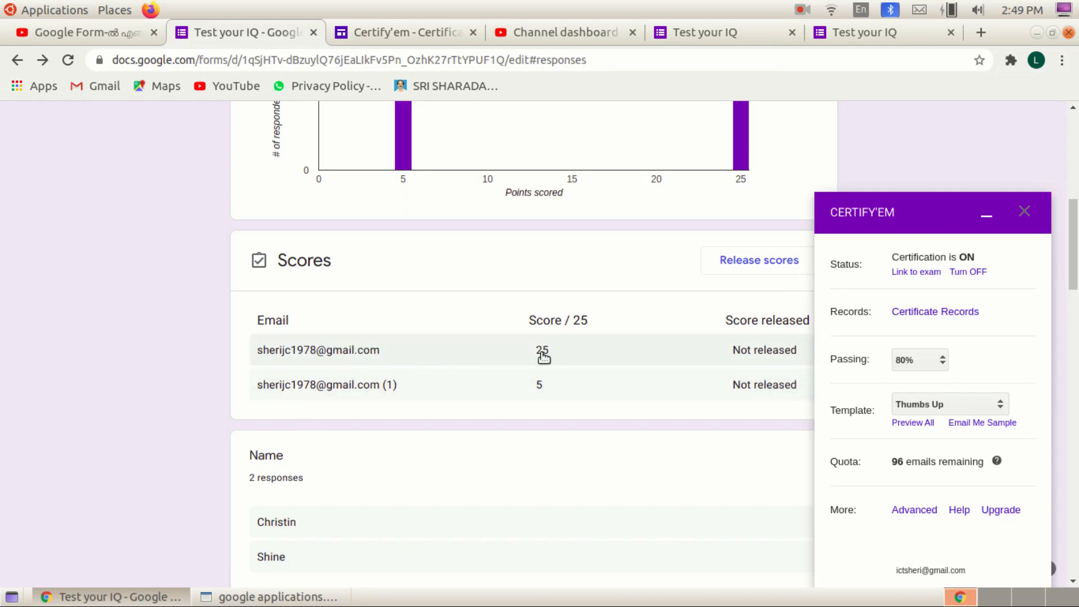
scroll(544, 385, down, 3)
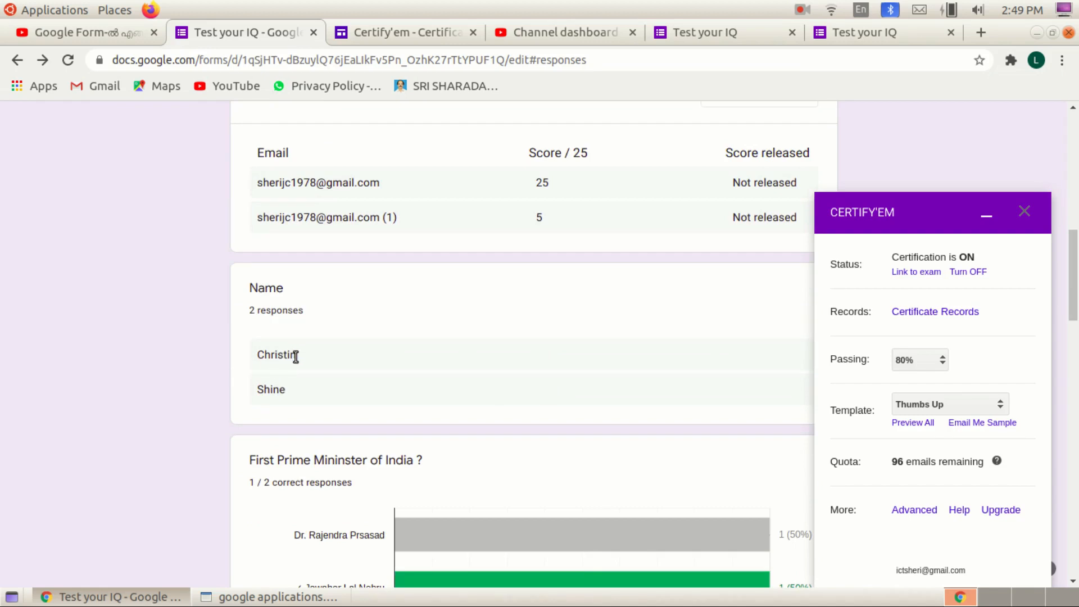
scroll(289, 374, down, 2)
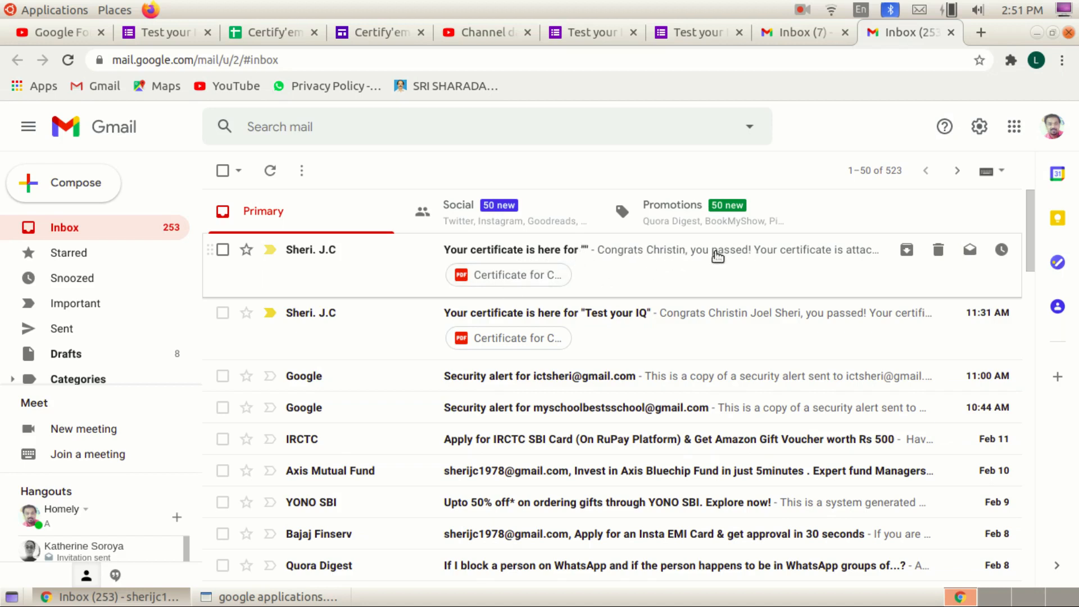
- Open the newest certificate email in the Gmail inbox and download its attached PDF certificate
click(312, 249)
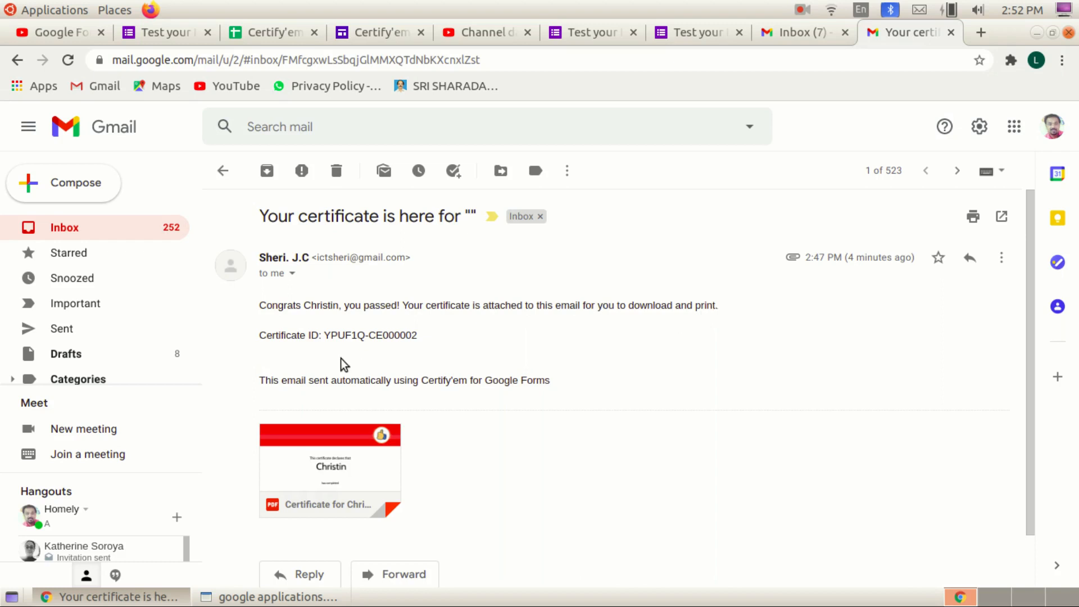
scroll(341, 360, down, 1)
mouse_move(310, 419)
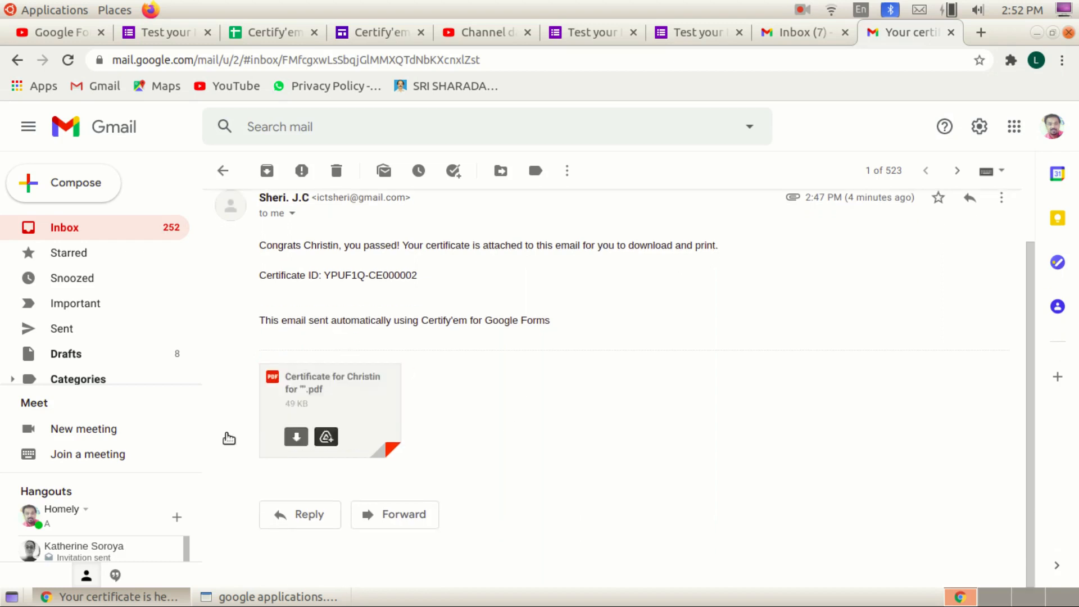
click(296, 438)
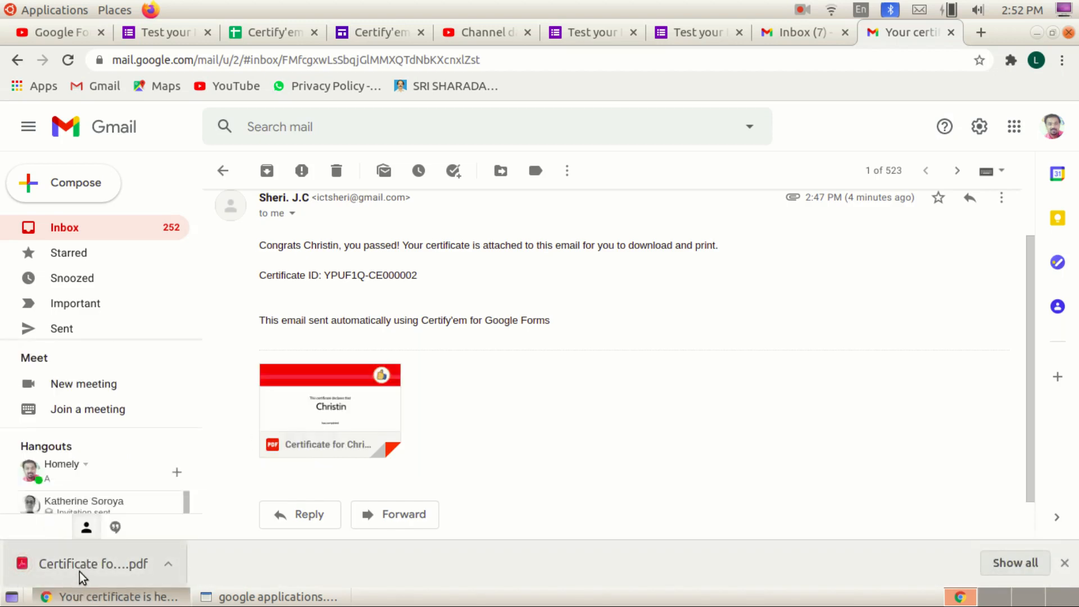
- Open the downloaded PDF certificate and examine its recipient, date, passing score and design
click(96, 565)
scroll(587, 374, down, 2)
scroll(717, 358, down, 2)
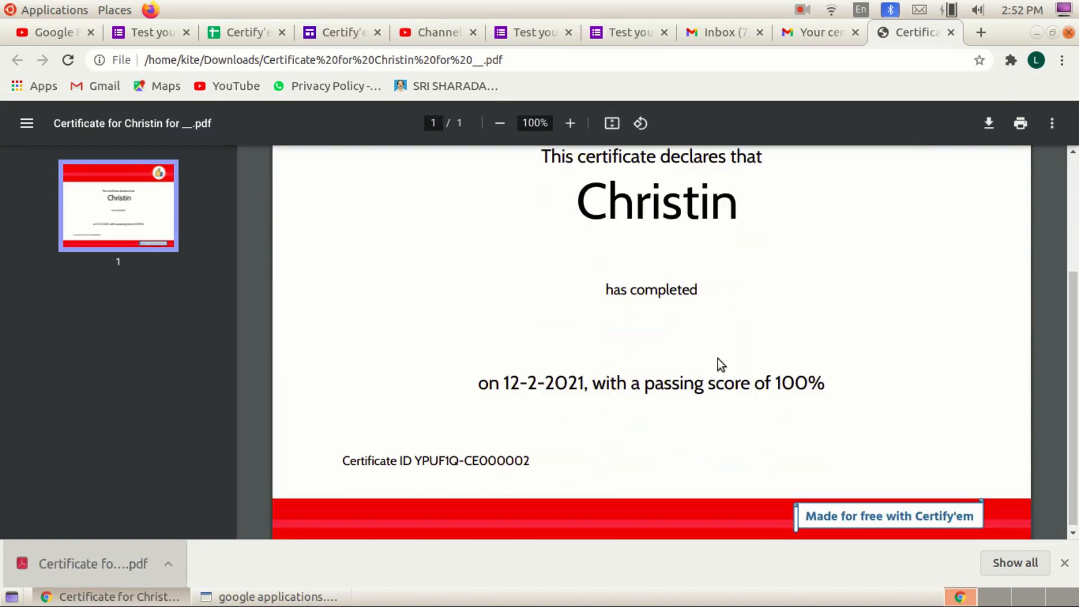
scroll(689, 391, up, 3)
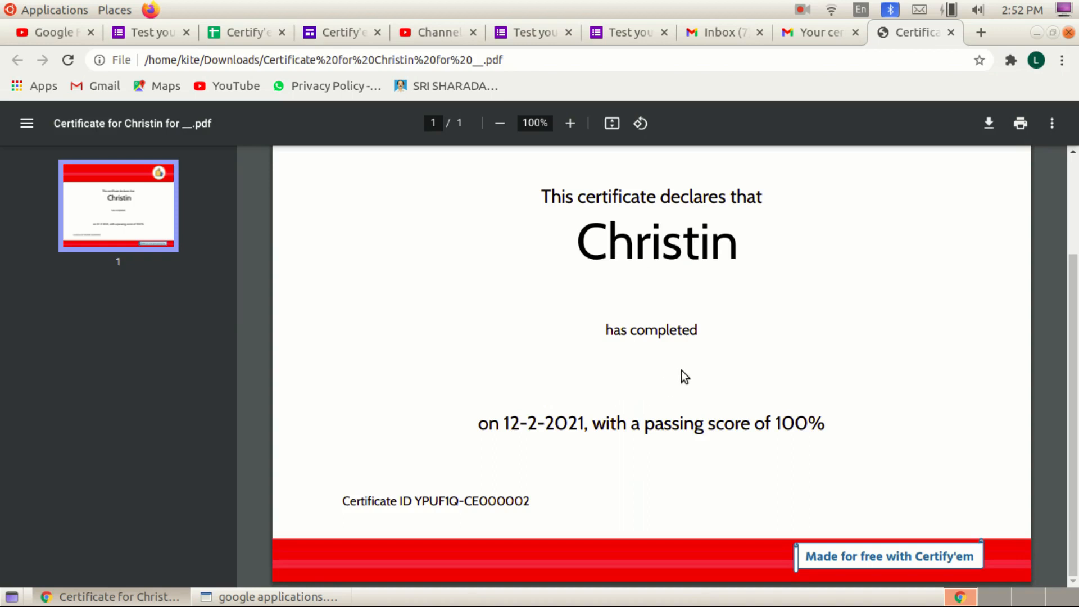
scroll(699, 372, up, 3)
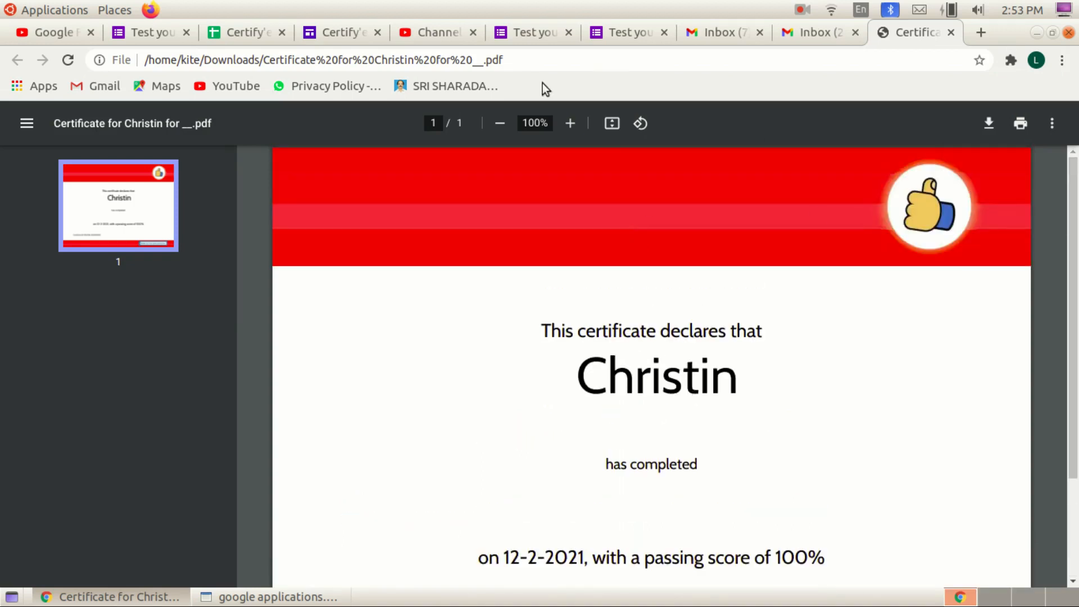
- Open the Certify'em certificate records from the form and examine both respondents' timestamps, contact details, scores and pass status
click(147, 34)
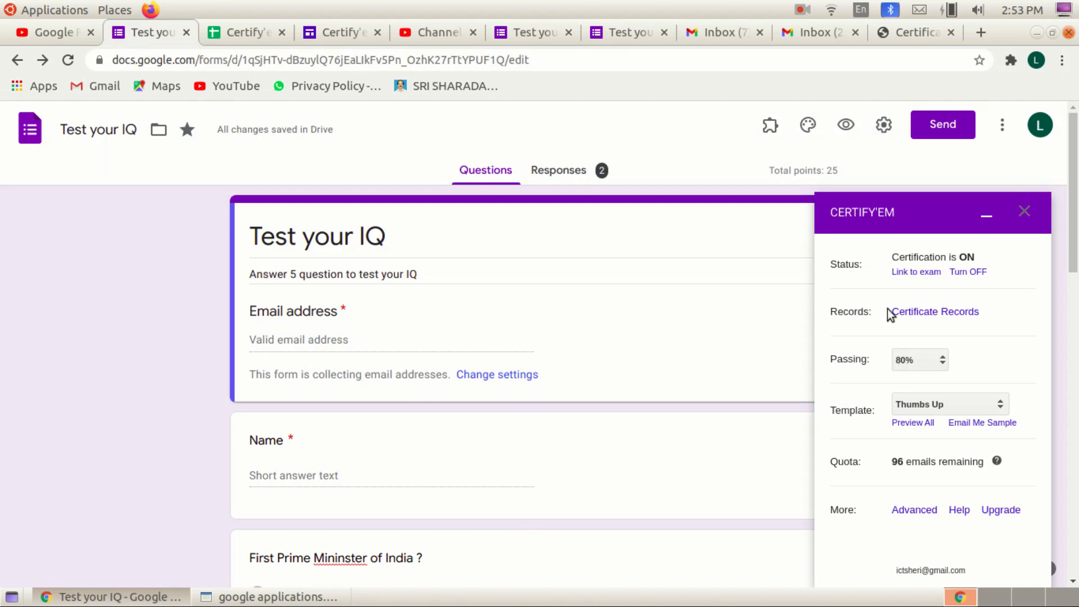
click(936, 313)
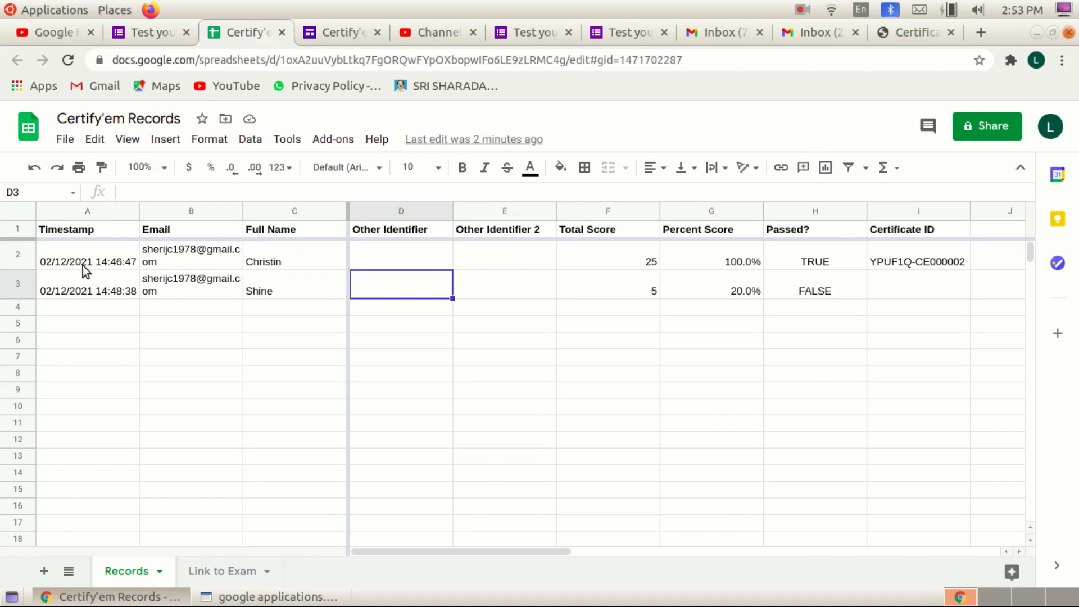
click(197, 258)
click(291, 260)
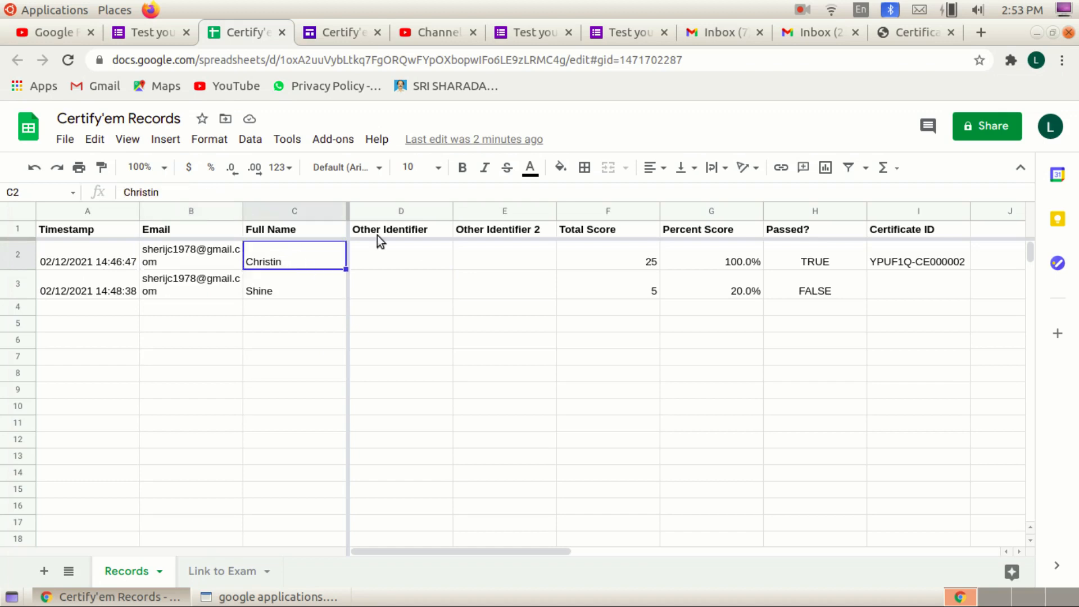
click(639, 260)
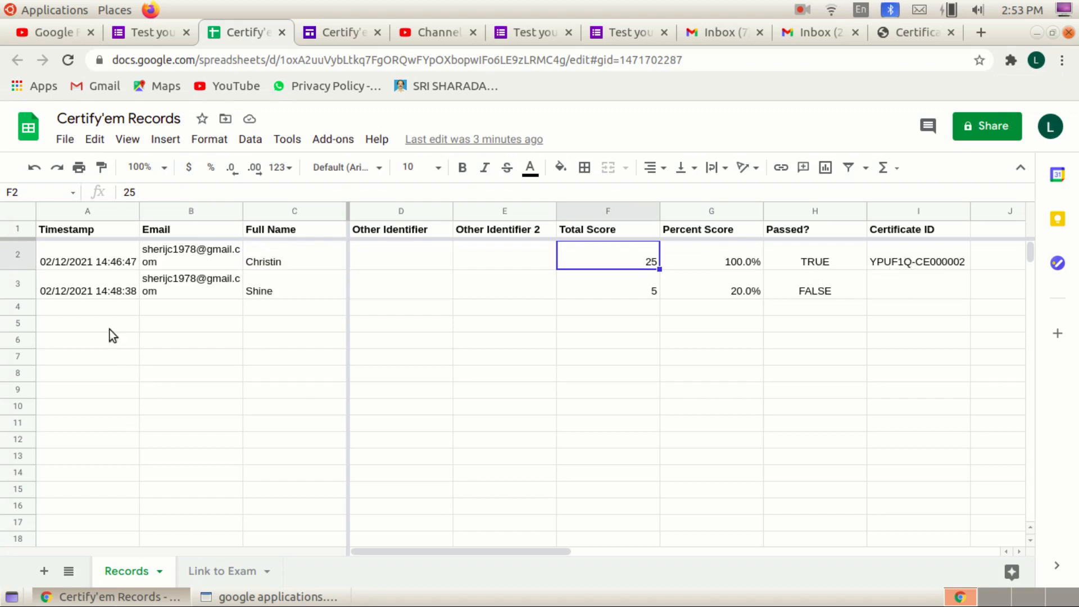
click(72, 290)
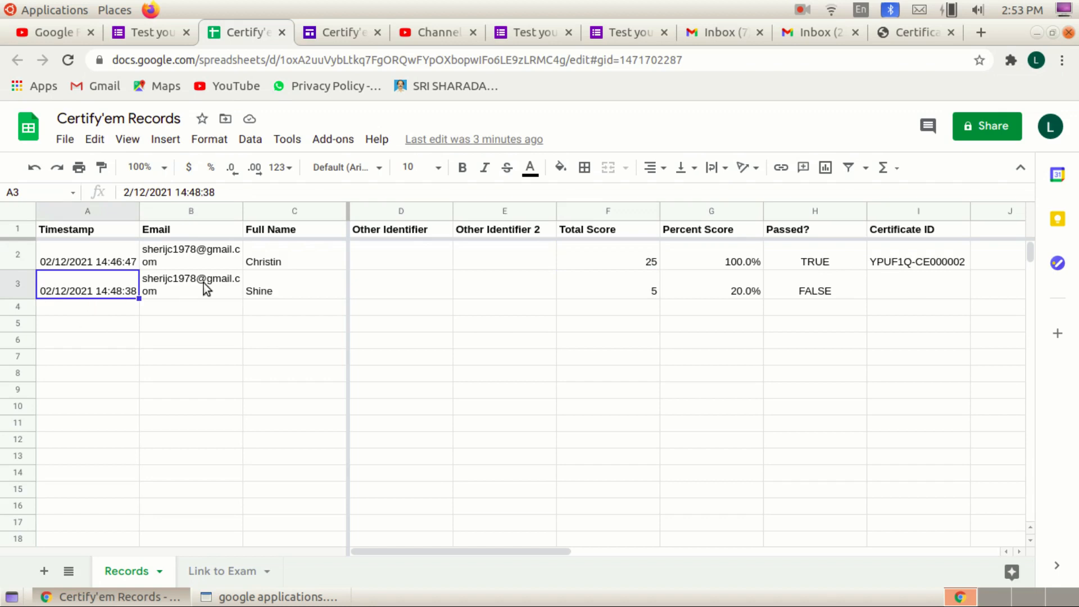
click(187, 293)
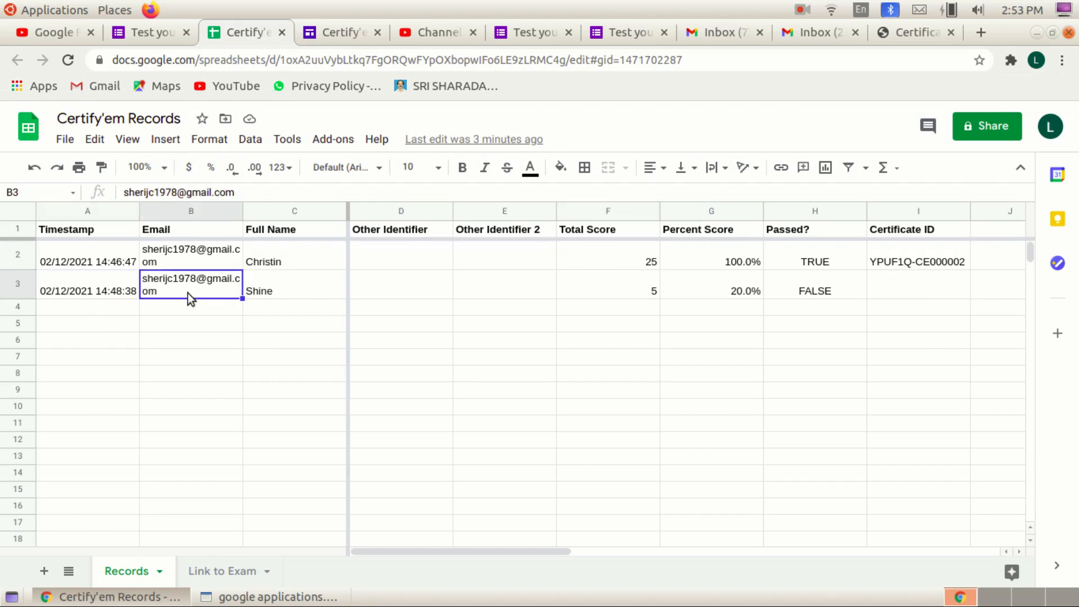
click(278, 290)
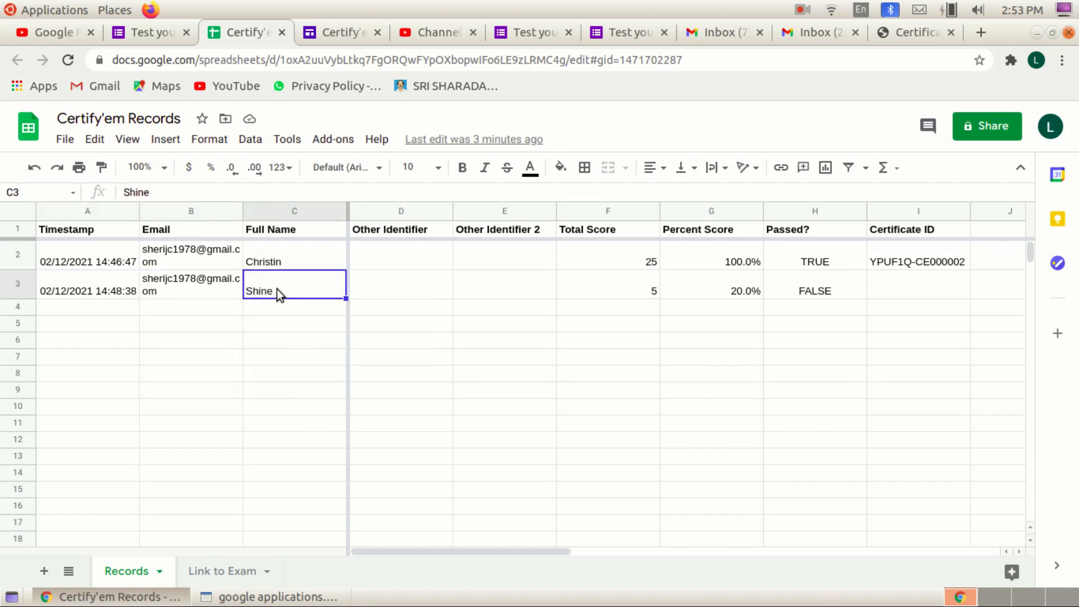
click(652, 293)
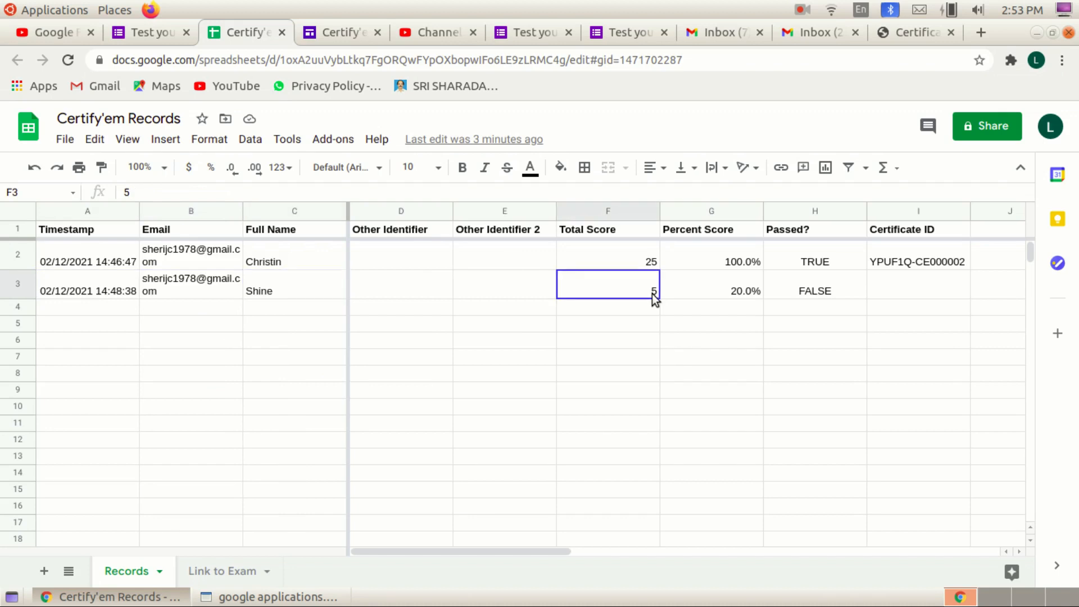
click(747, 292)
click(828, 292)
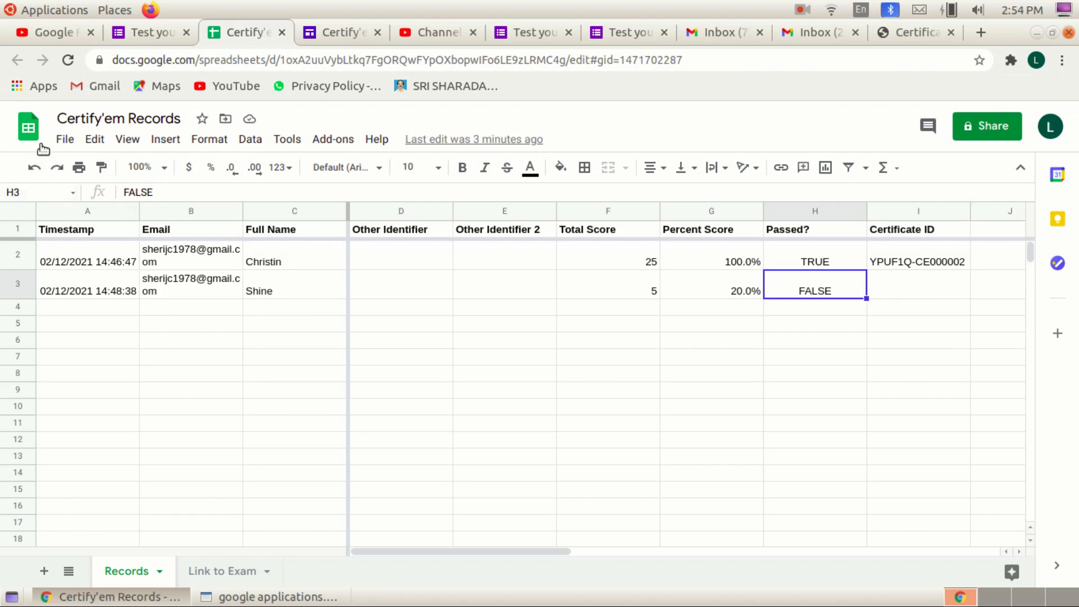
- Check the available download formats for the Certify'em Records spreadsheet without downloading, and return to the form editor
click(65, 140)
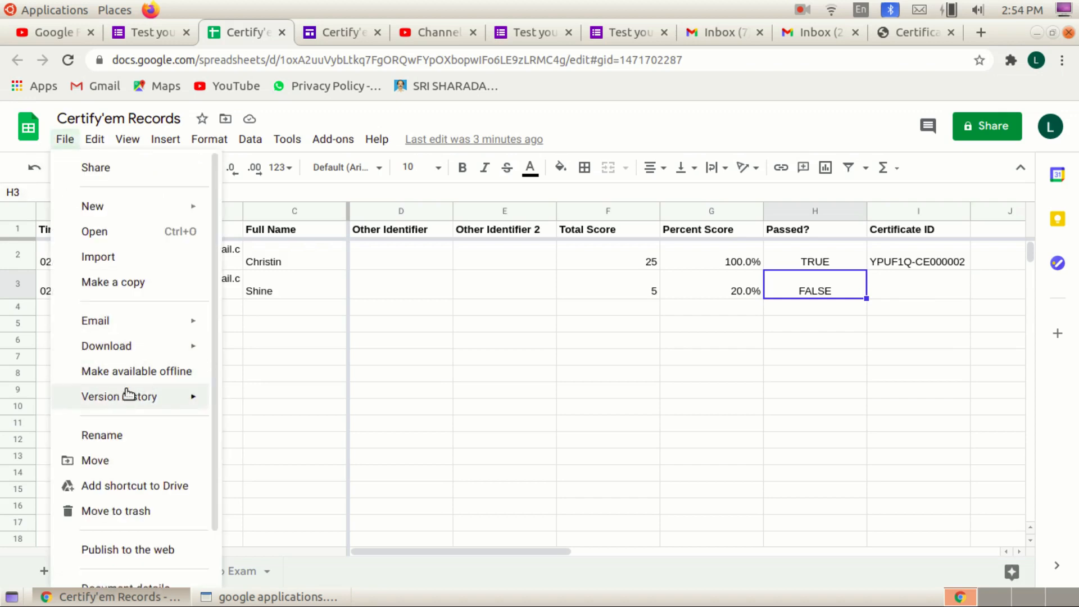
mouse_move(186, 346)
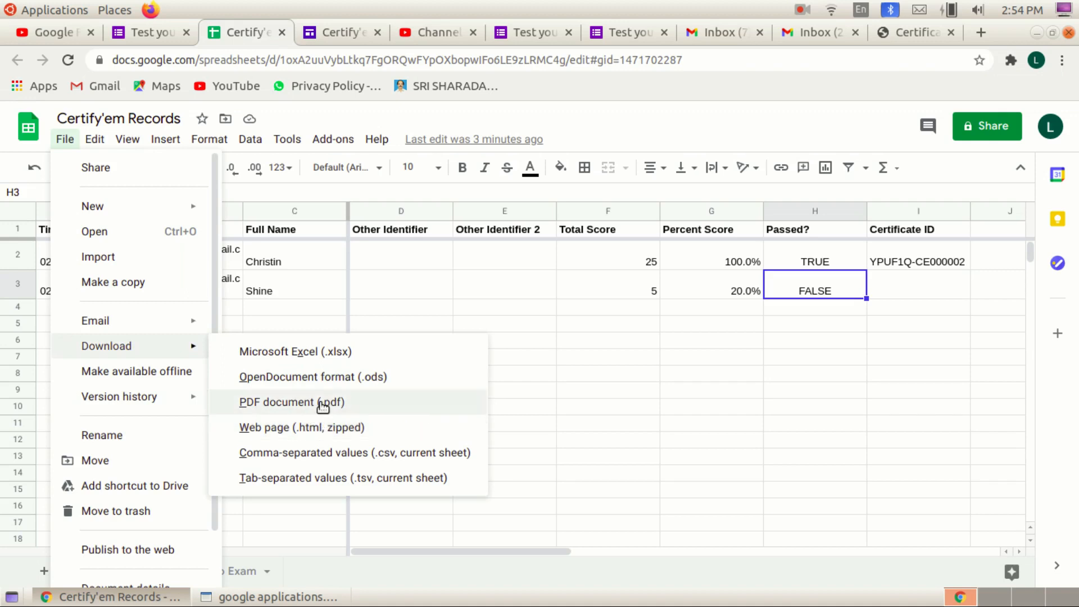
click(602, 326)
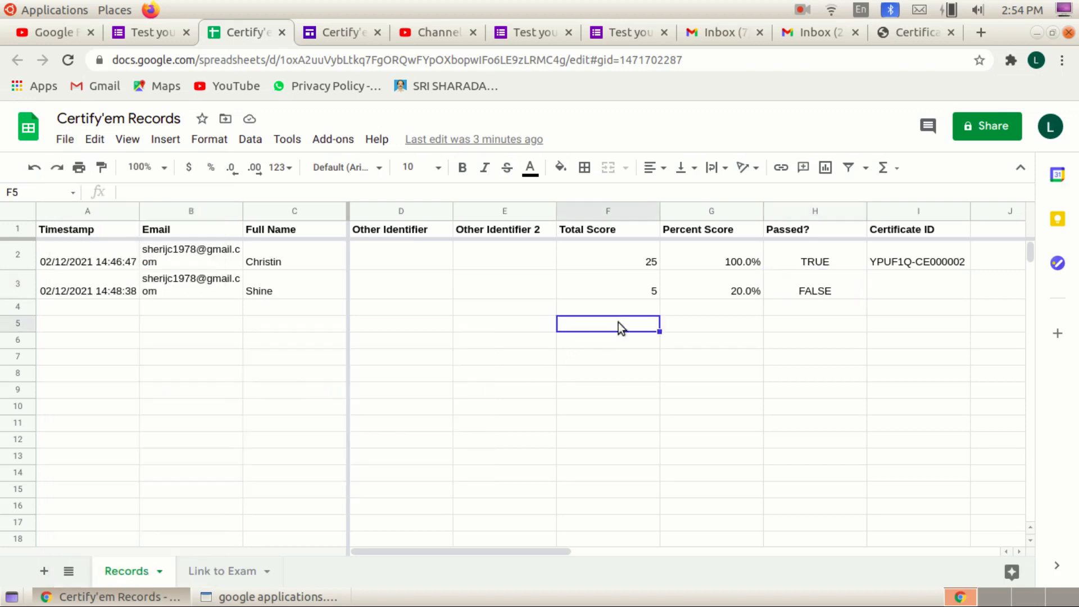
click(157, 37)
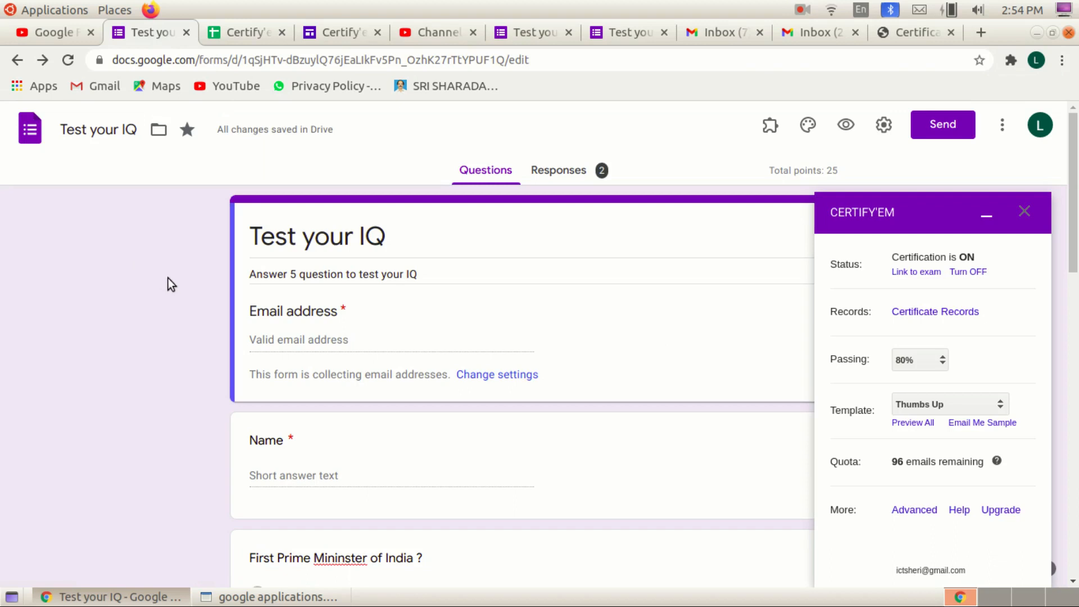